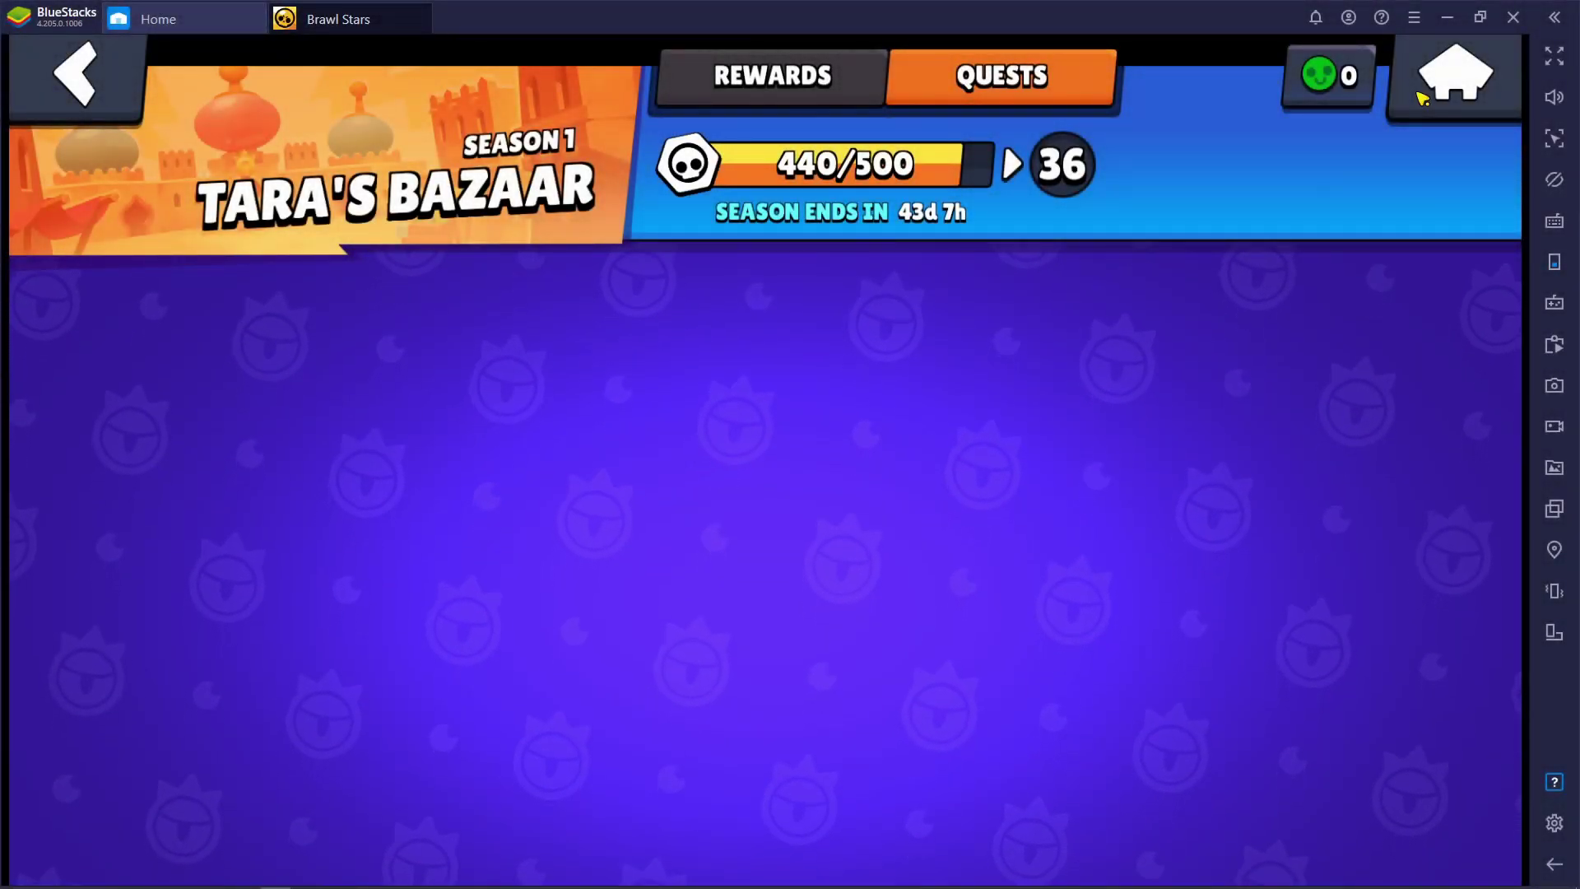
# Open the emulator's Help and support page and ready its question search for input.
pyautogui.click(1408, 20)
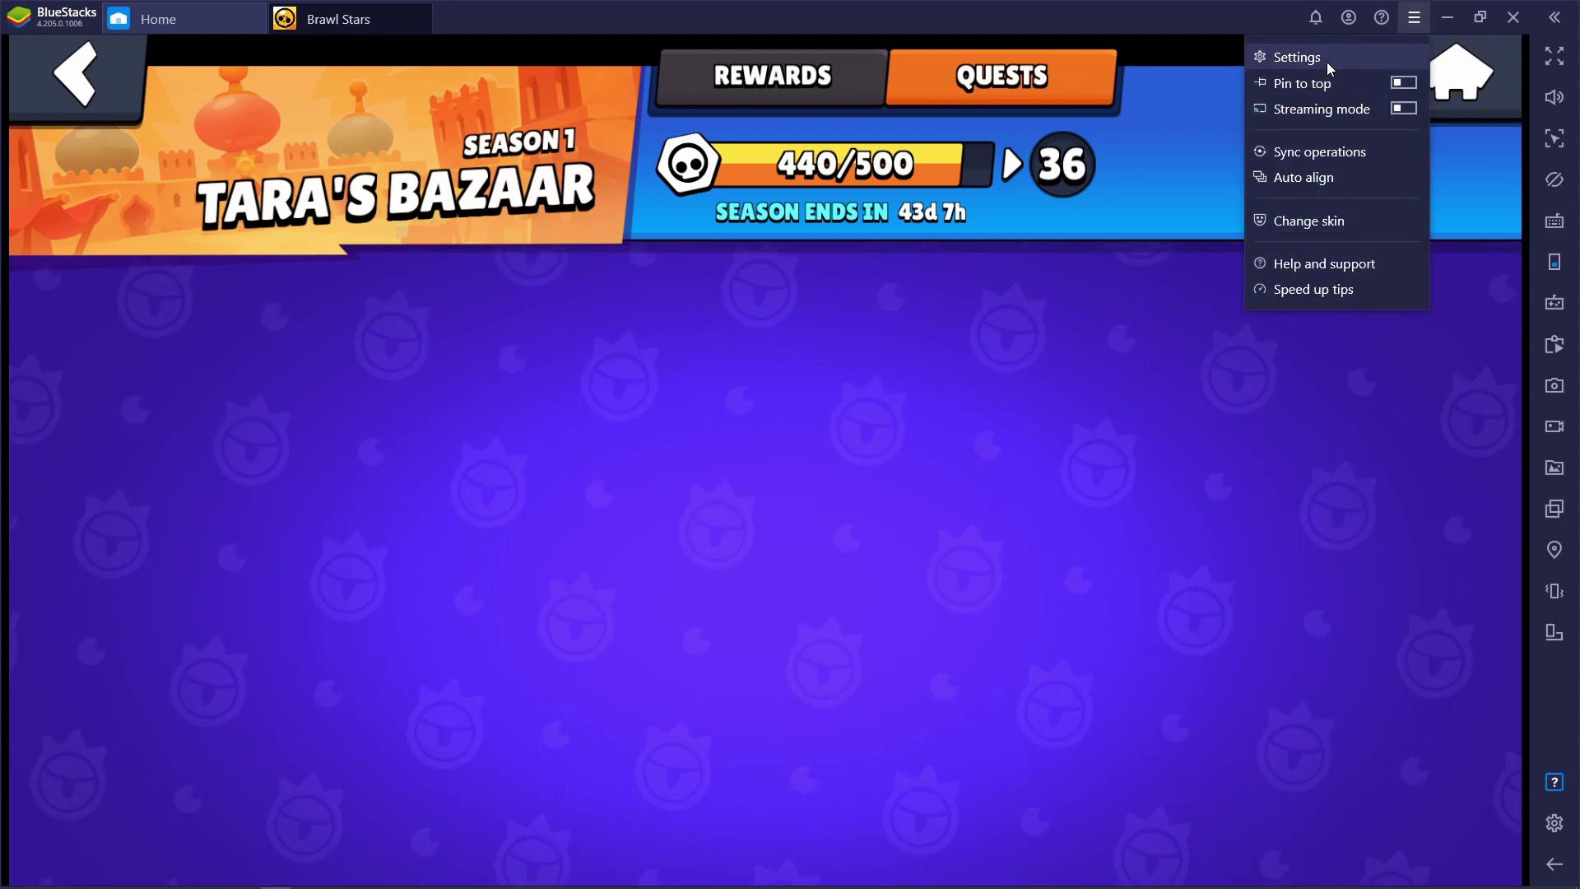
pyautogui.click(1402, 84)
pyautogui.click(1401, 84)
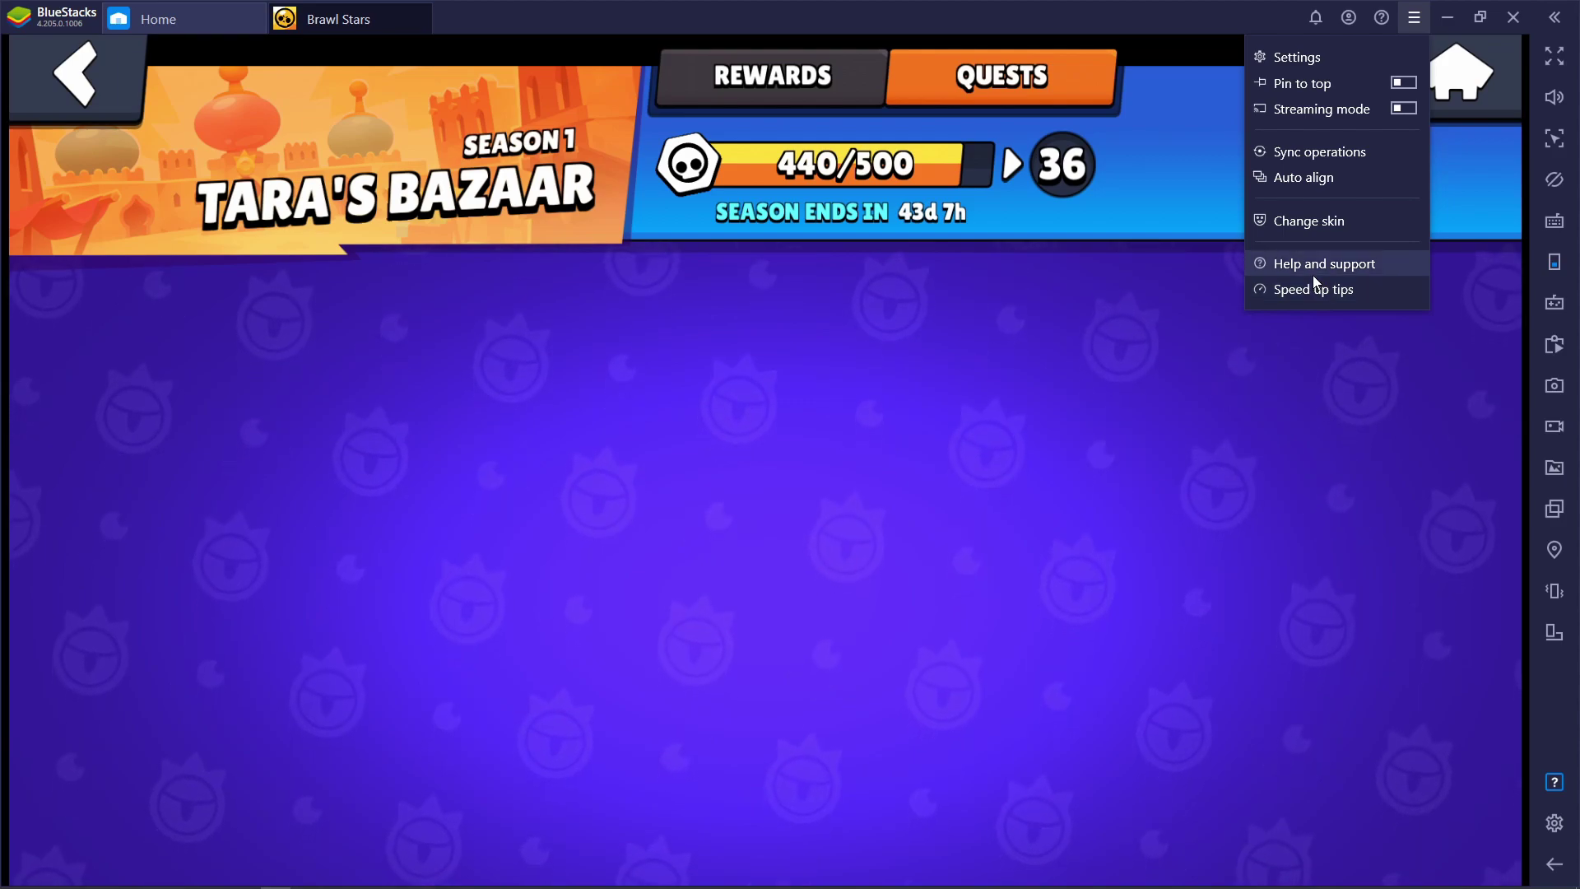
pyautogui.click(1313, 271)
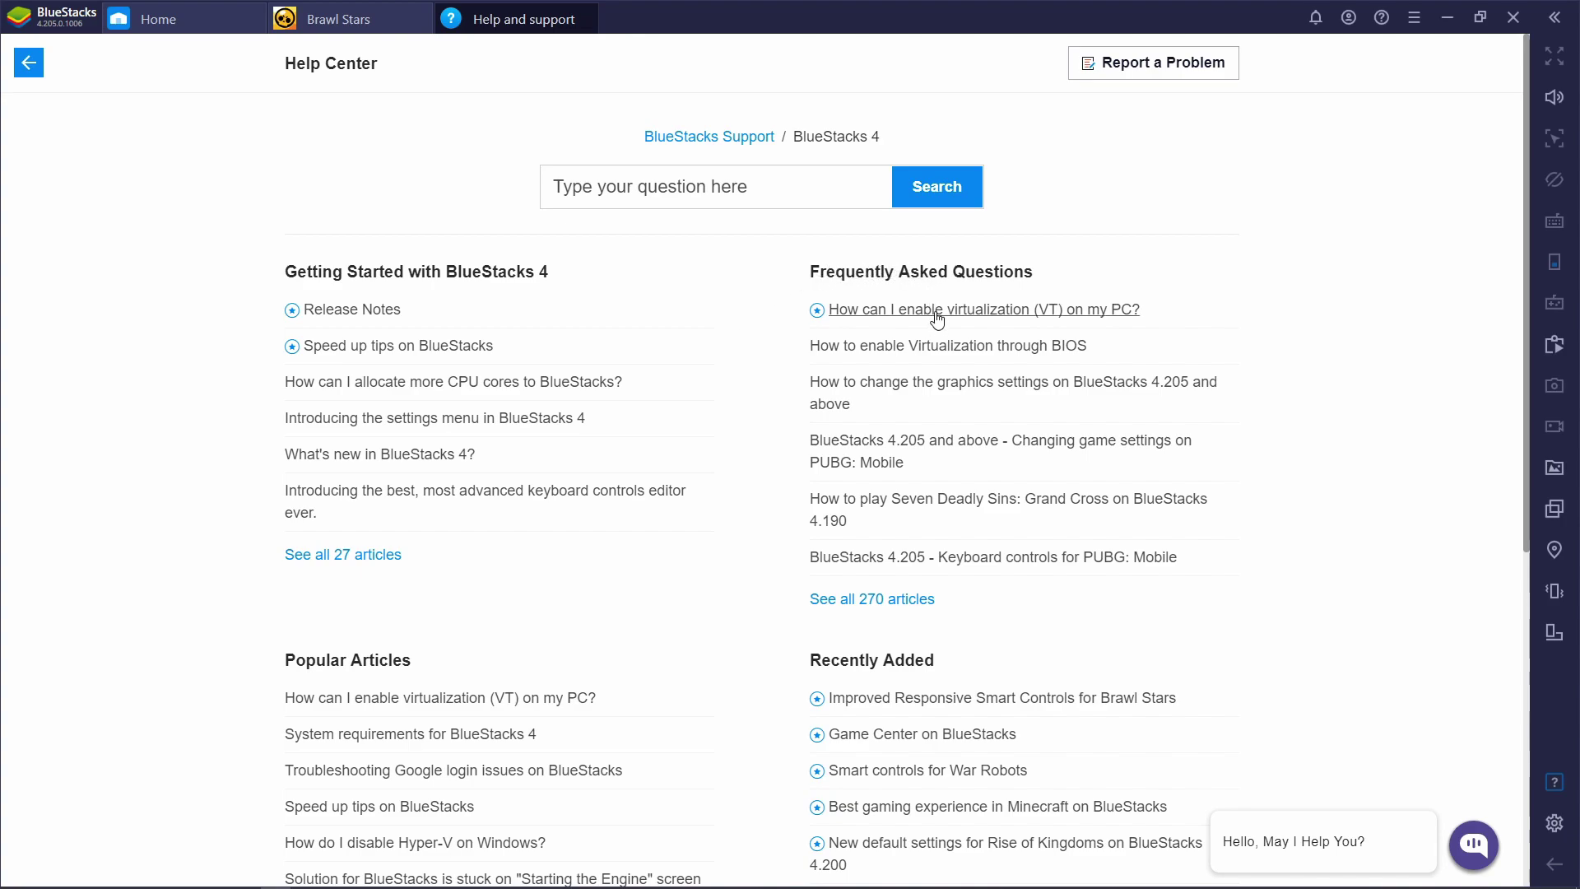
pyautogui.click(623, 185)
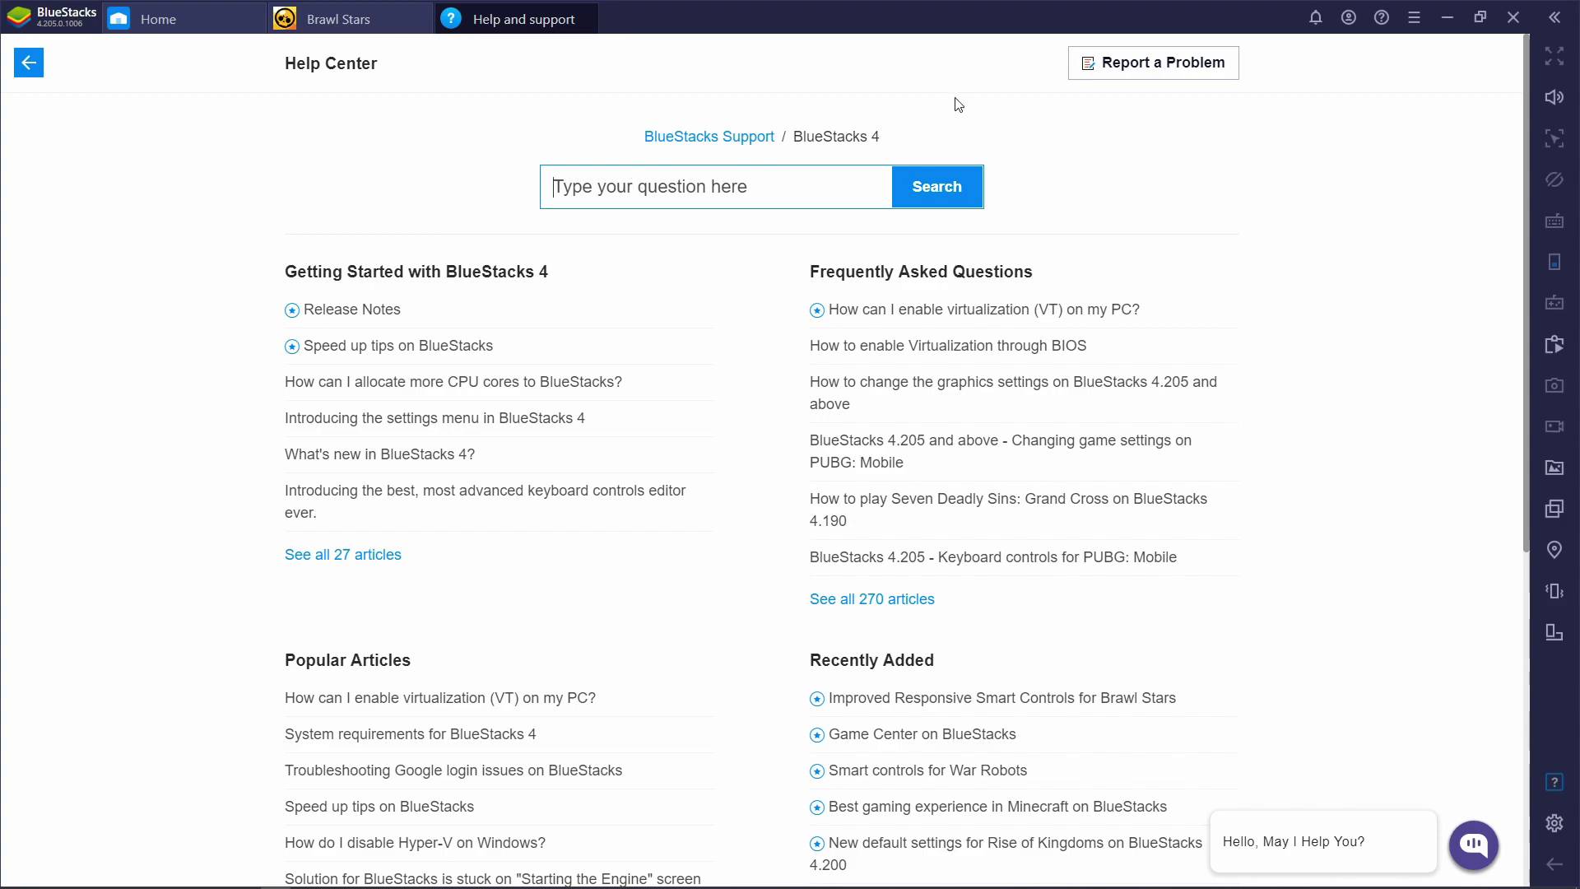
# Start a problem report and set its problem type to App-related Issue.
pyautogui.click(1114, 69)
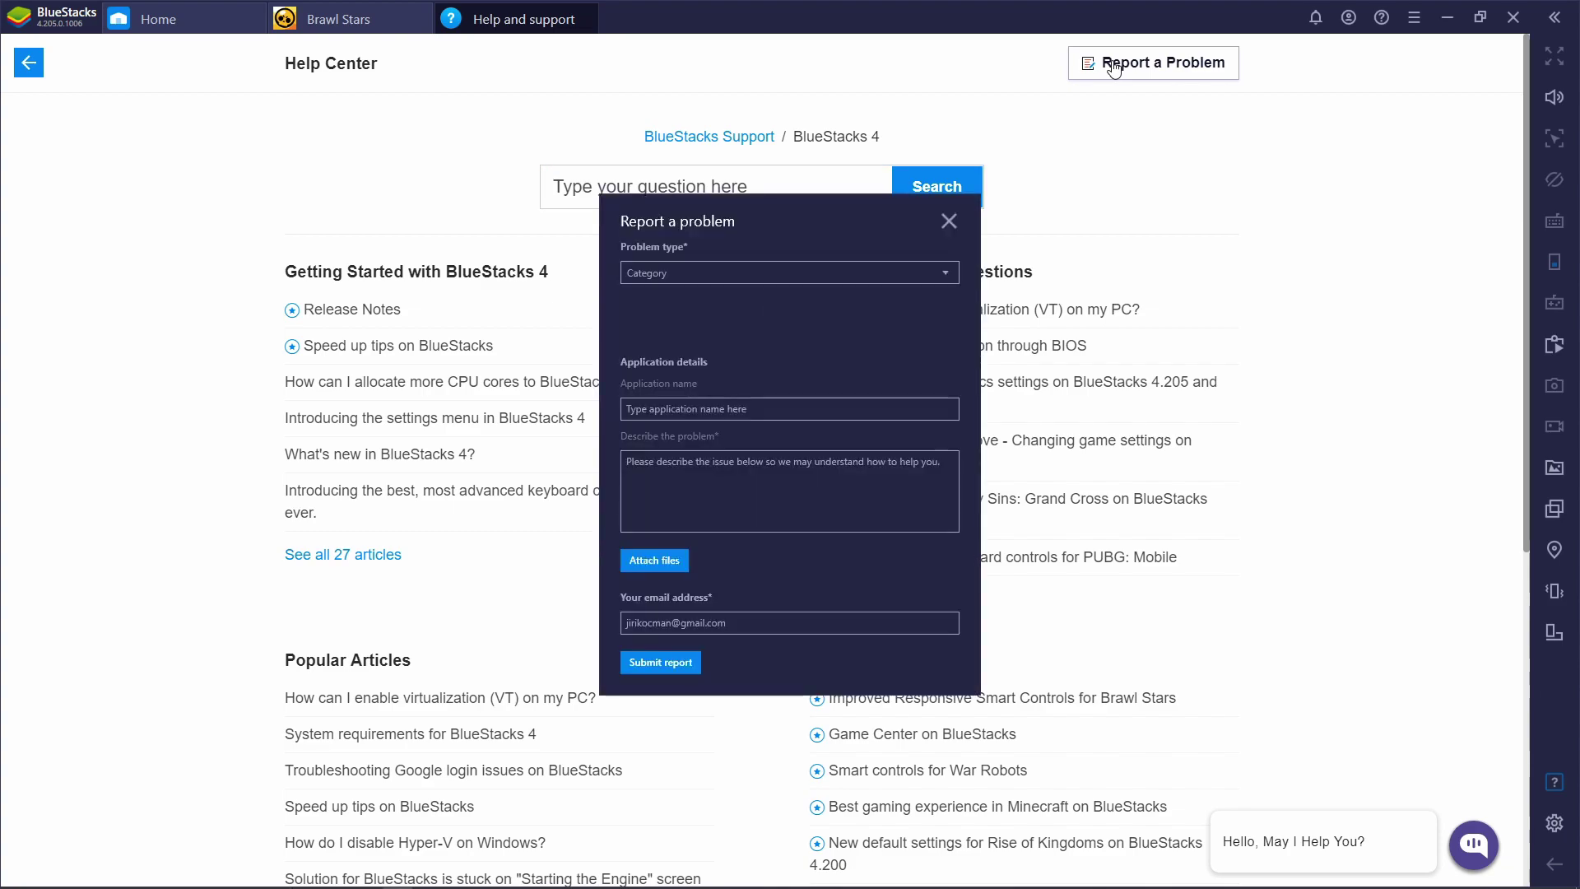
pyautogui.click(737, 275)
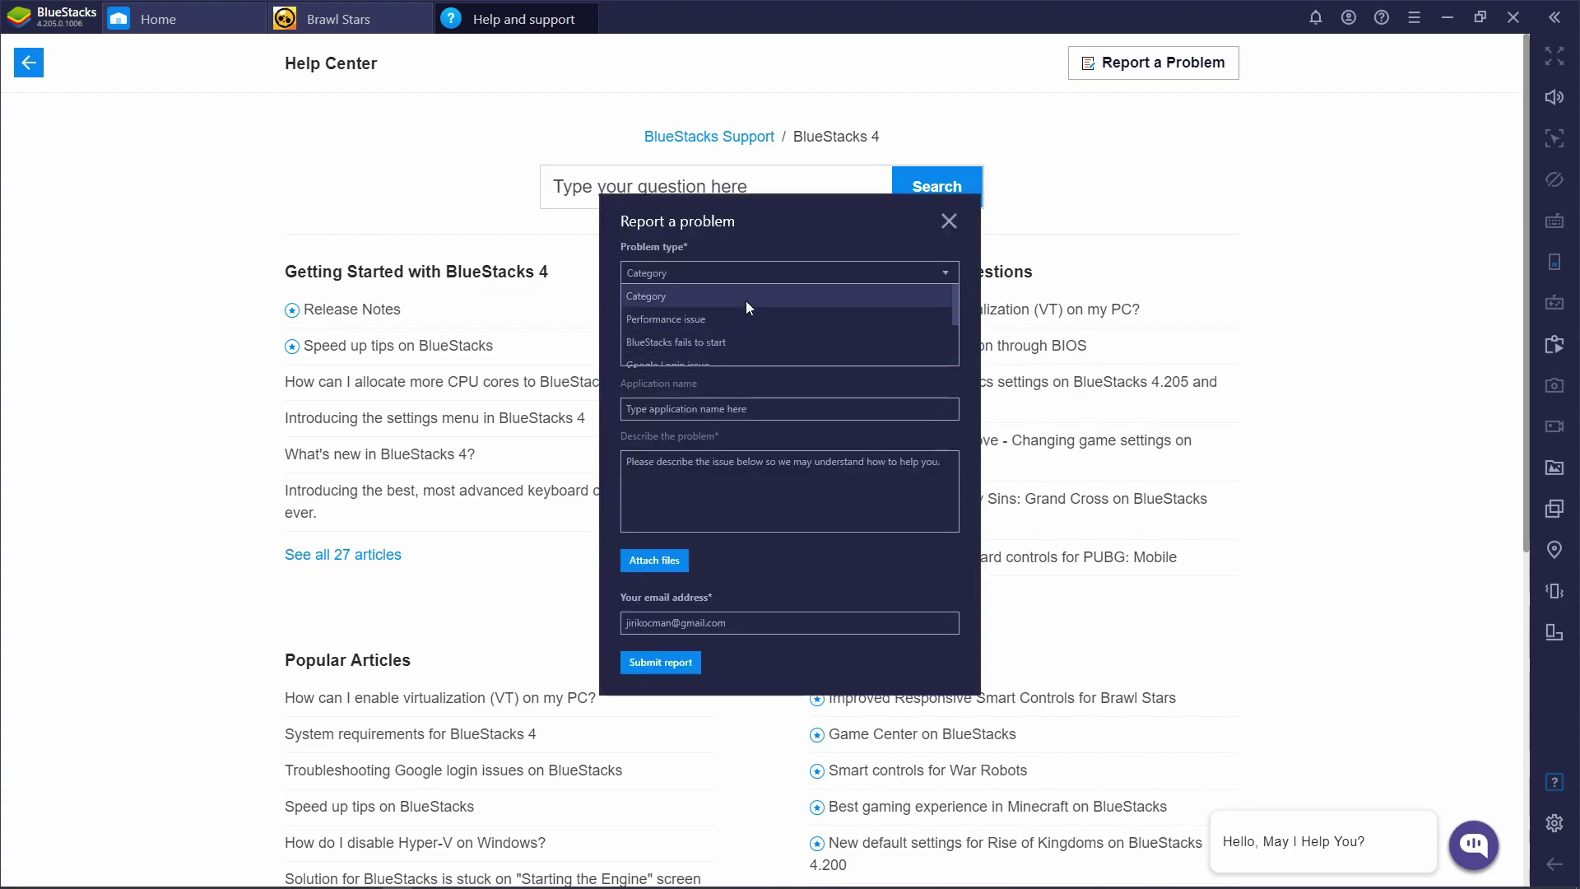
pyautogui.click(760, 377)
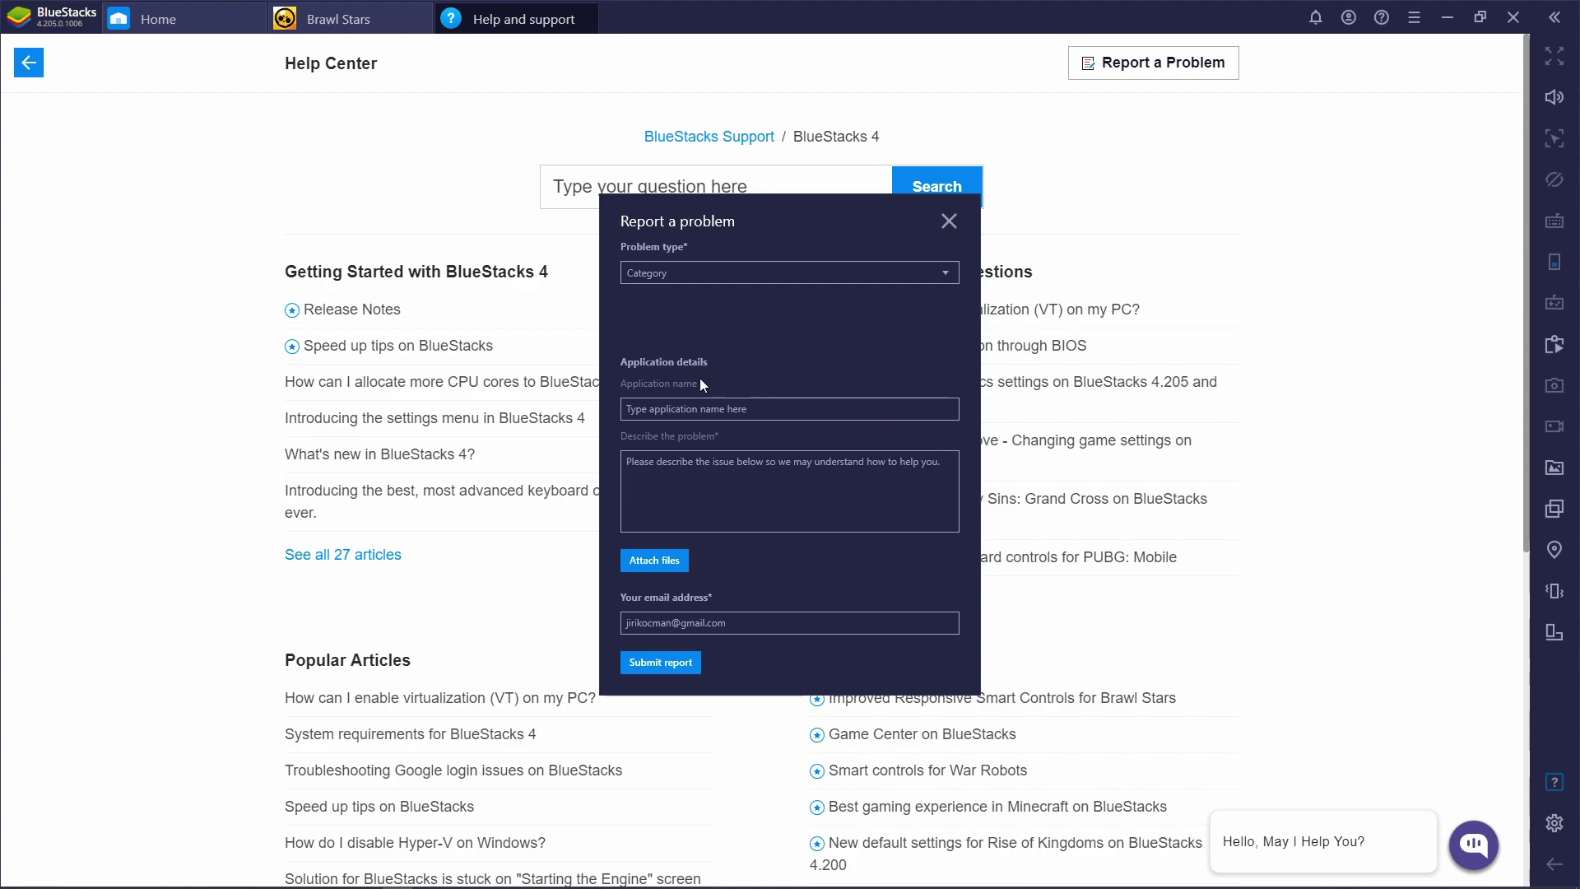
pyautogui.click(699, 278)
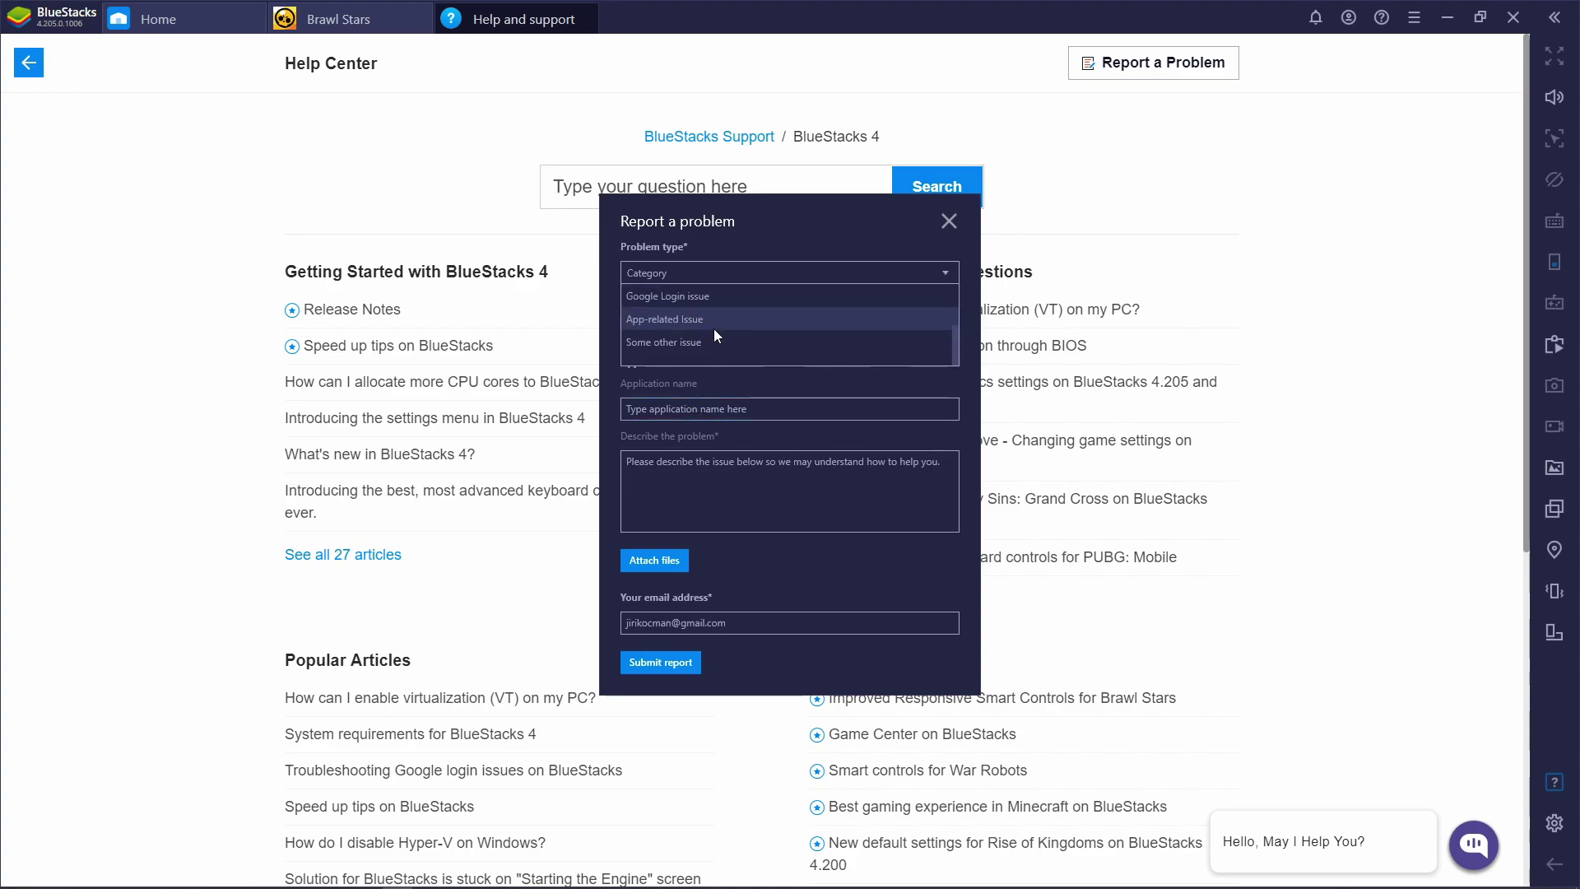
pyautogui.click(714, 328)
# Set the problem report's subcategory to Cannot login and its application to Brawl Stars.
pyautogui.click(699, 331)
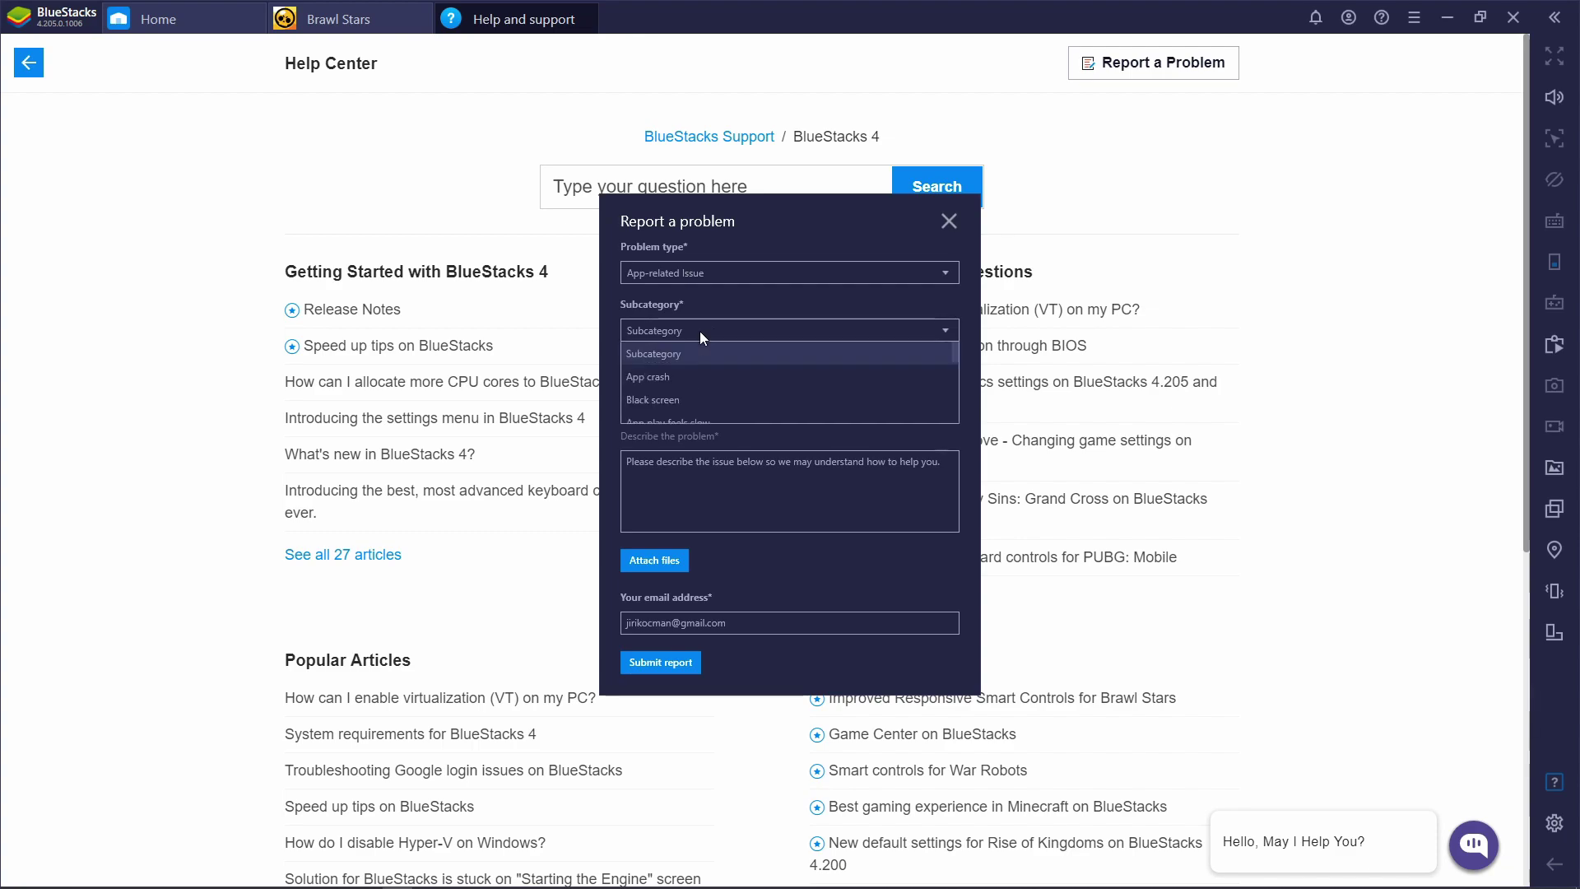
pyautogui.scroll(-2, 712, 364)
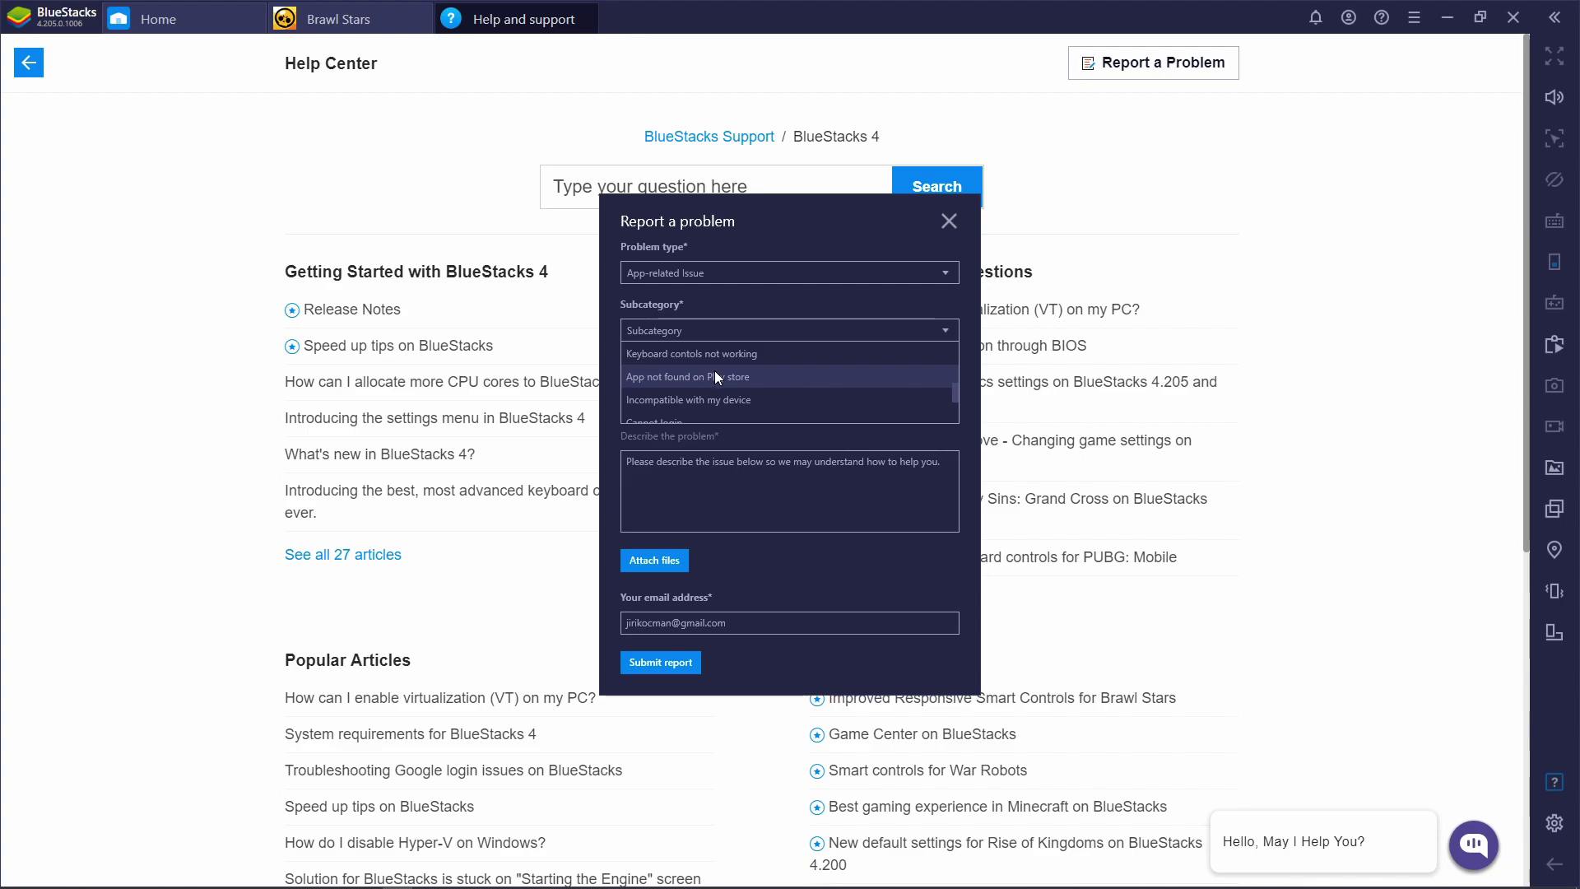
pyautogui.scroll(-3, 740, 378)
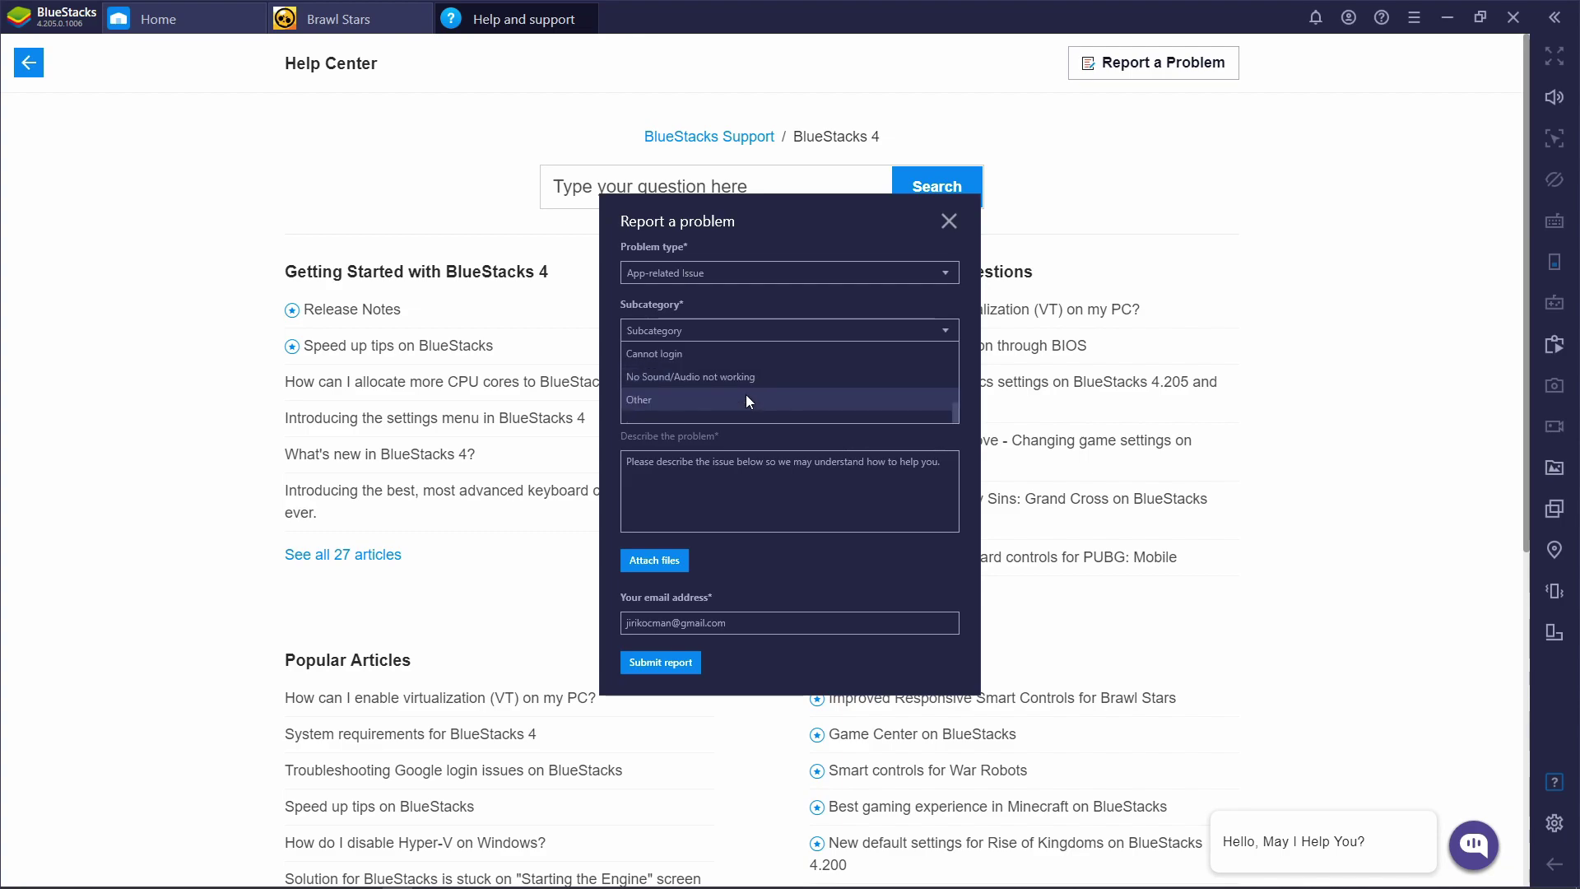
pyautogui.click(703, 359)
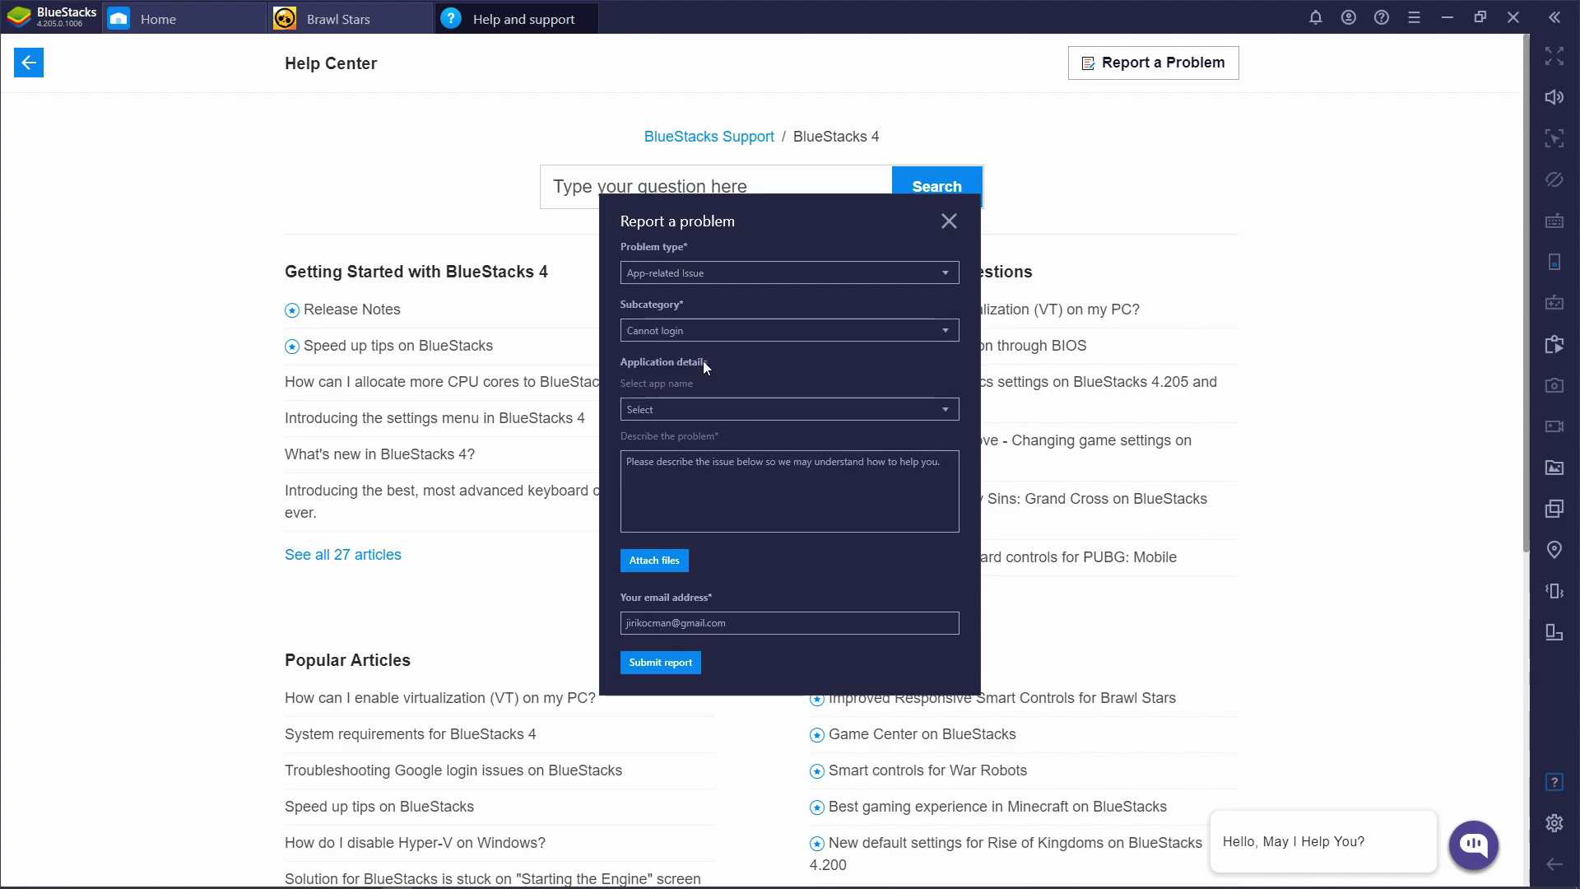
pyautogui.click(724, 406)
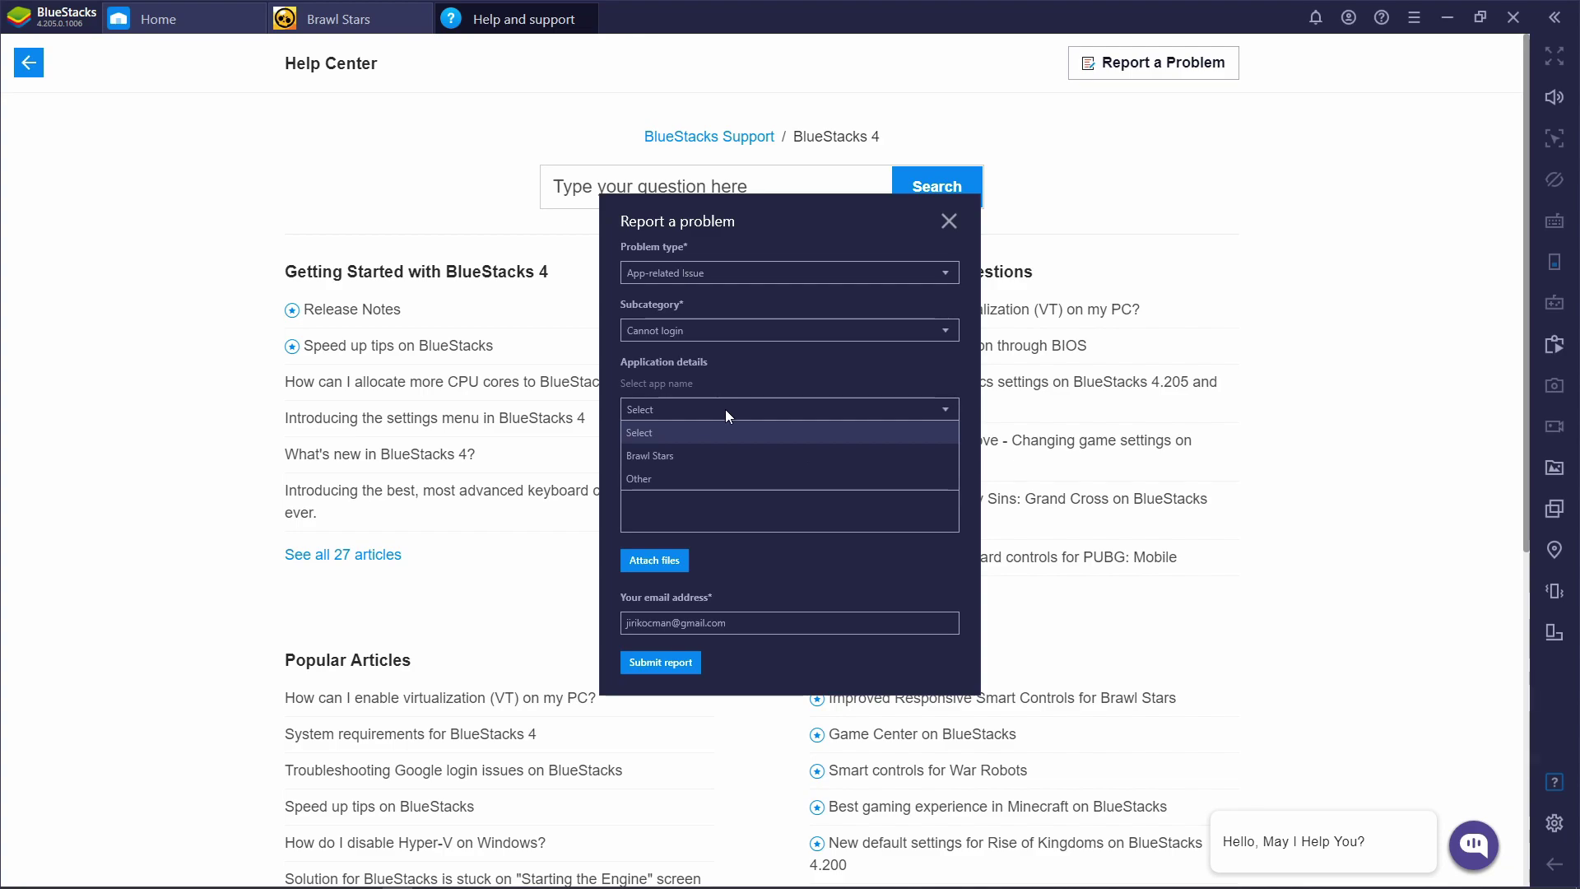
pyautogui.click(714, 457)
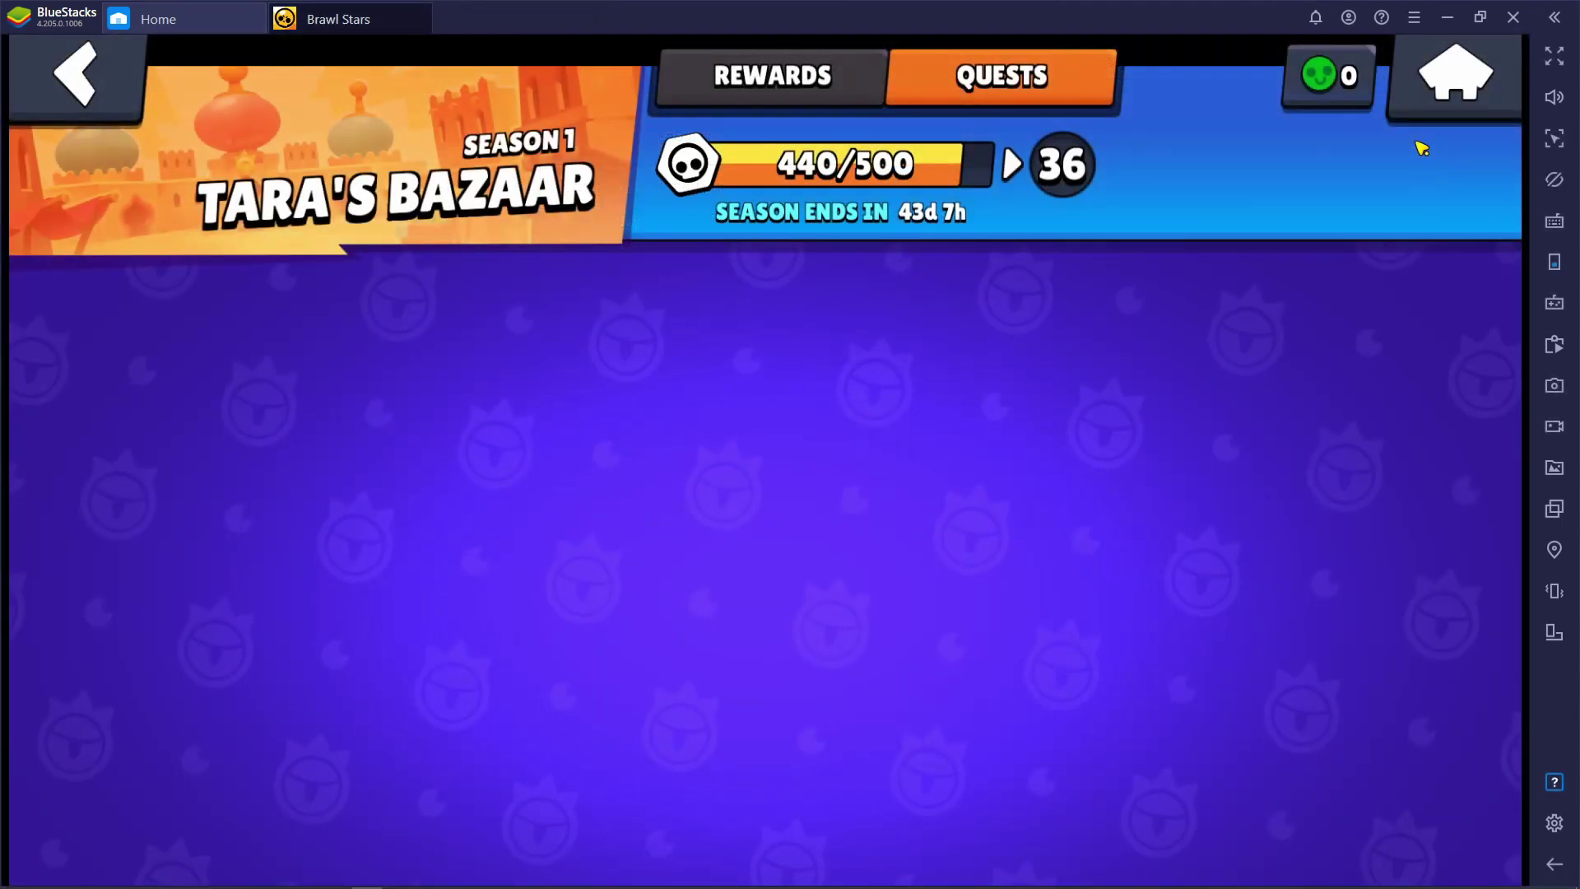
# Open the emulator settings and review the display options and the engine's graphics, performance, frame rate and ABI options.
pyautogui.click(1413, 20)
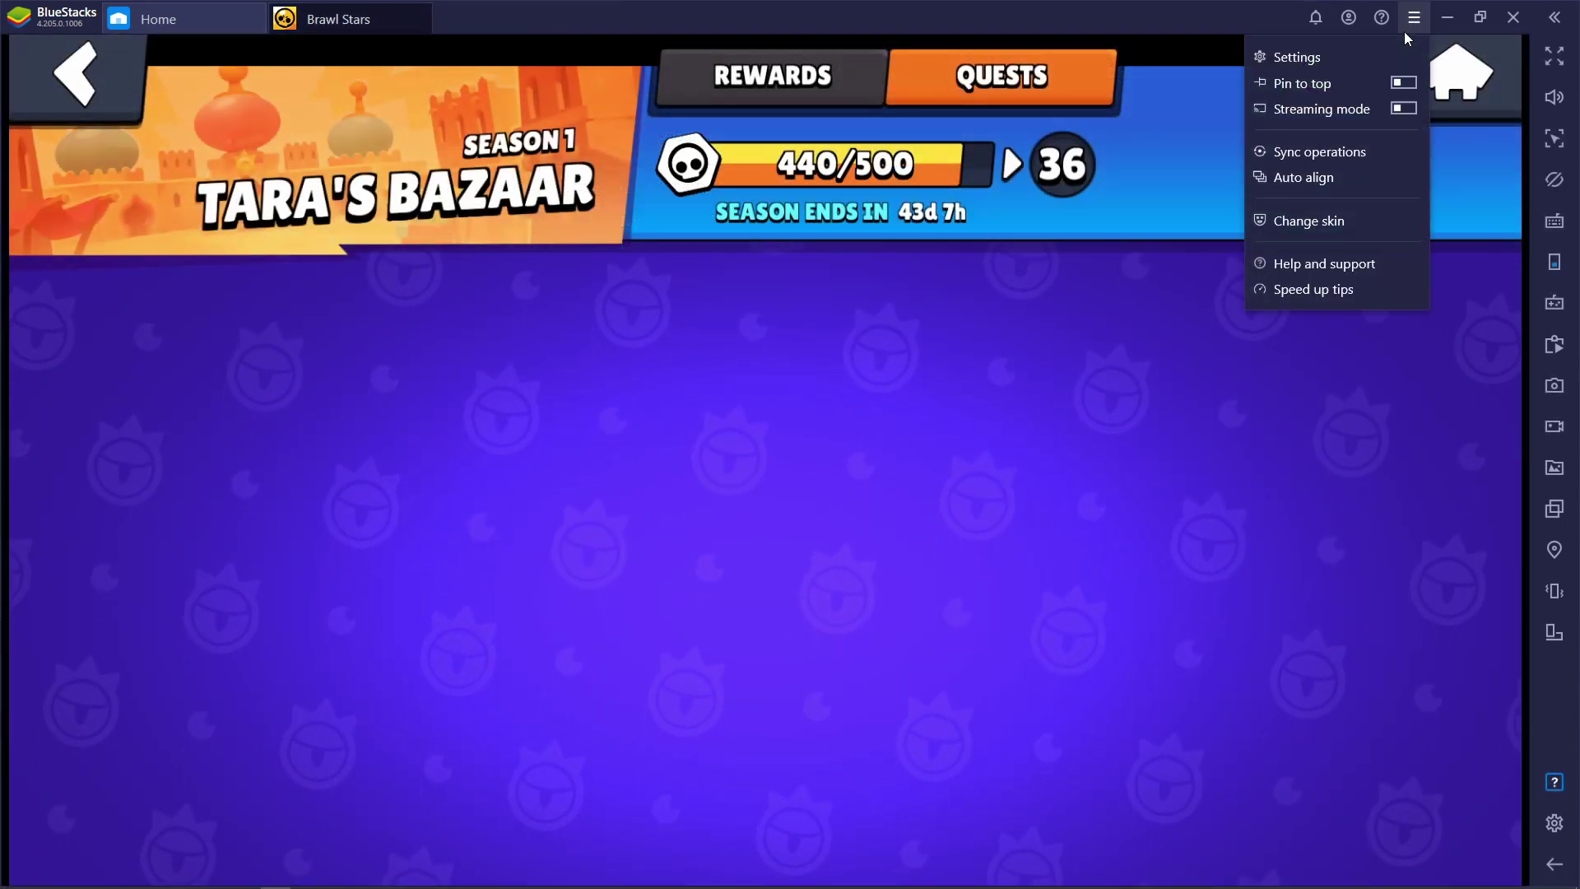
pyautogui.click(1295, 59)
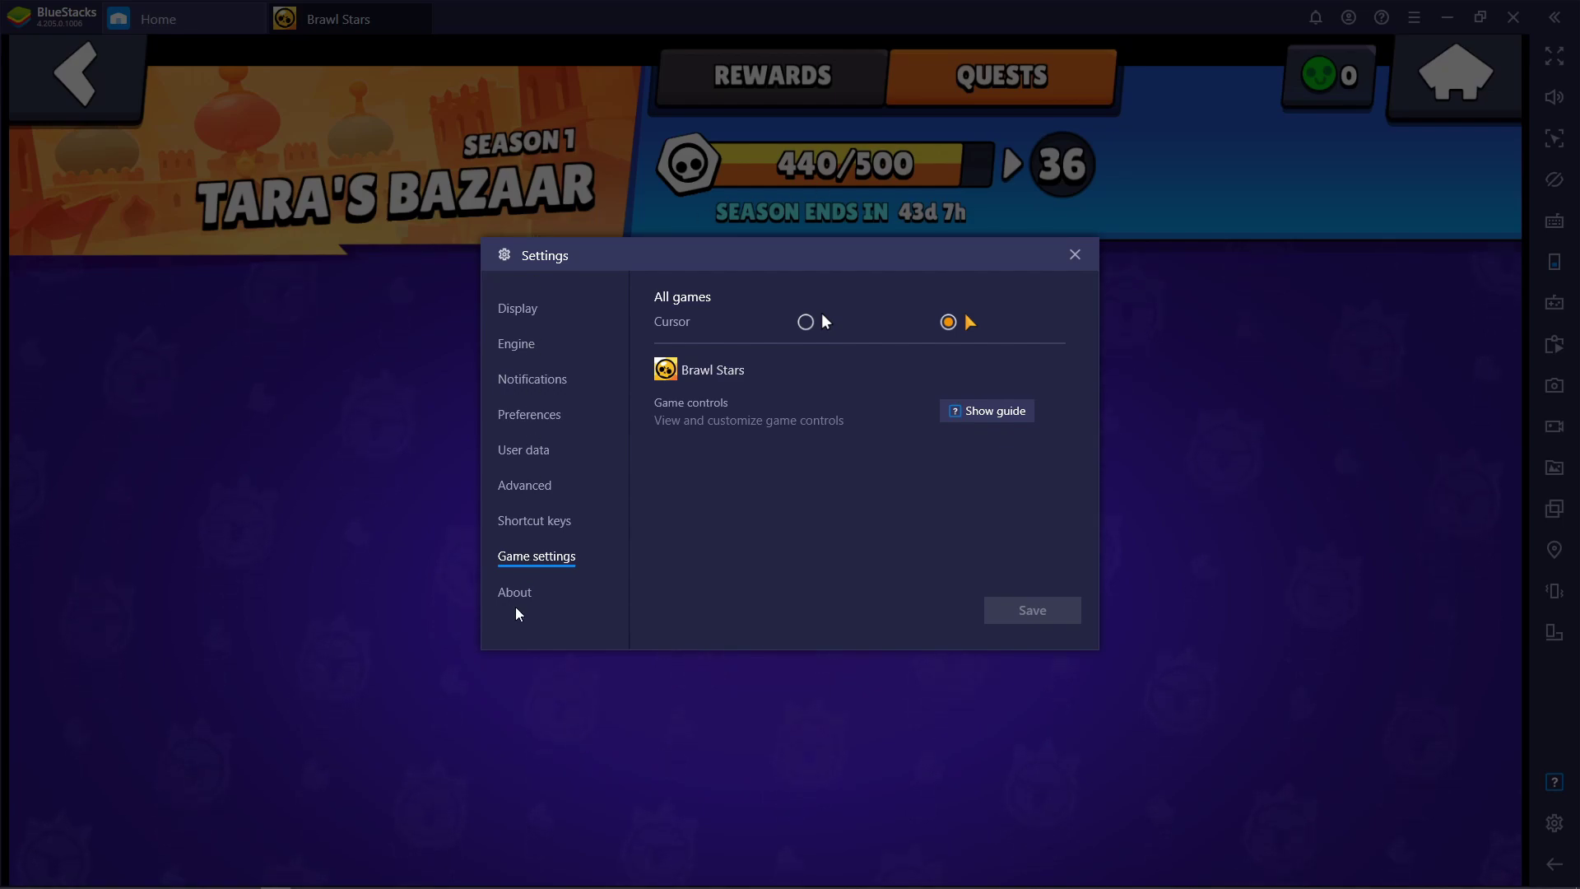
pyautogui.click(523, 314)
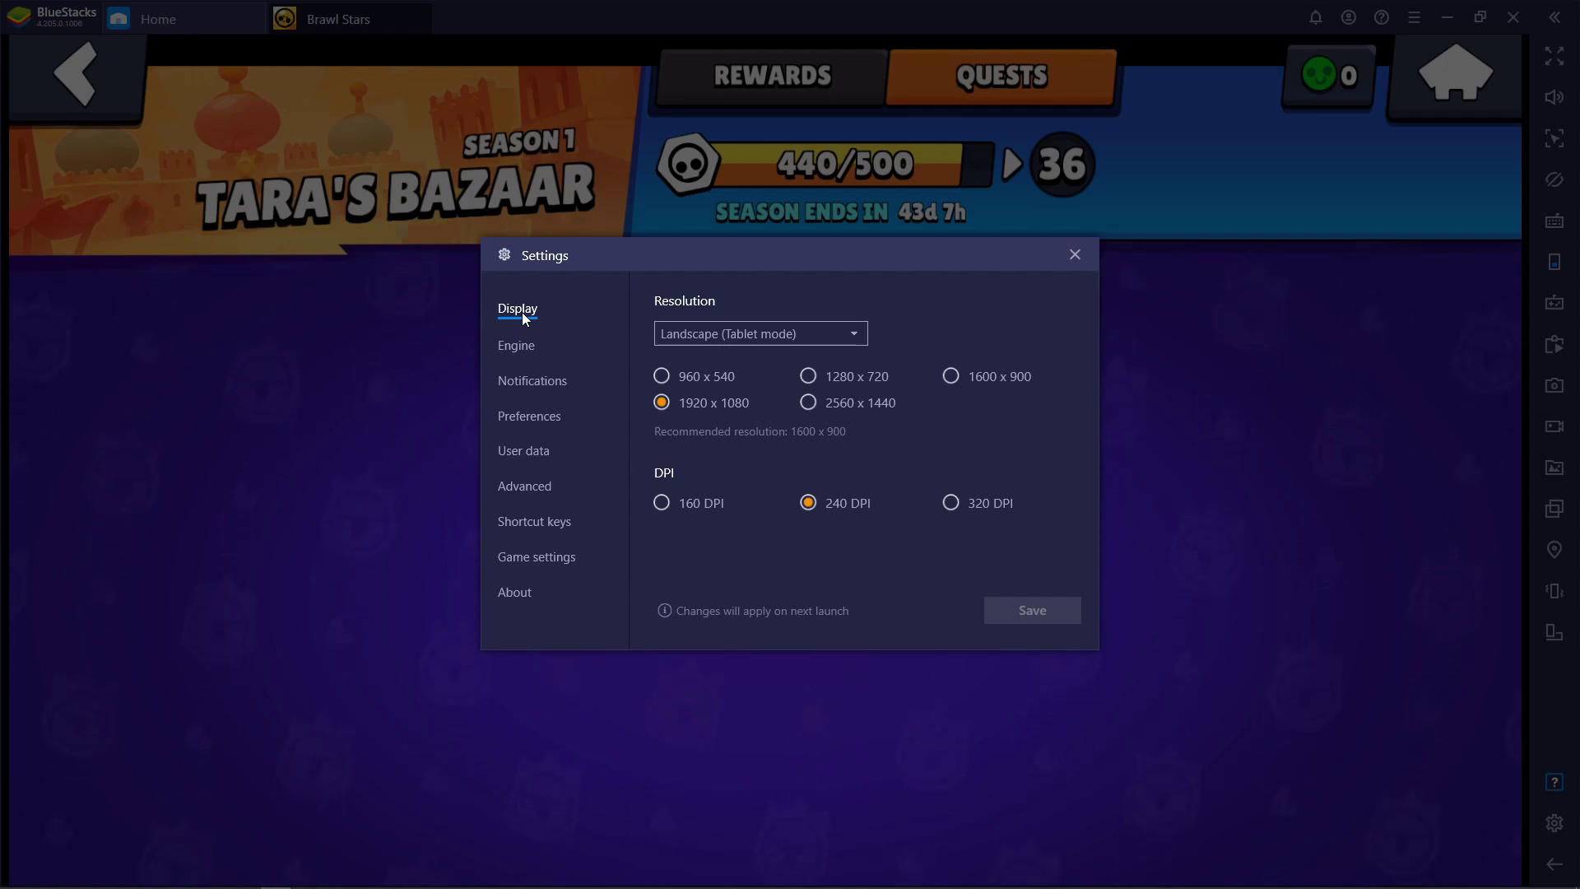
pyautogui.click(520, 345)
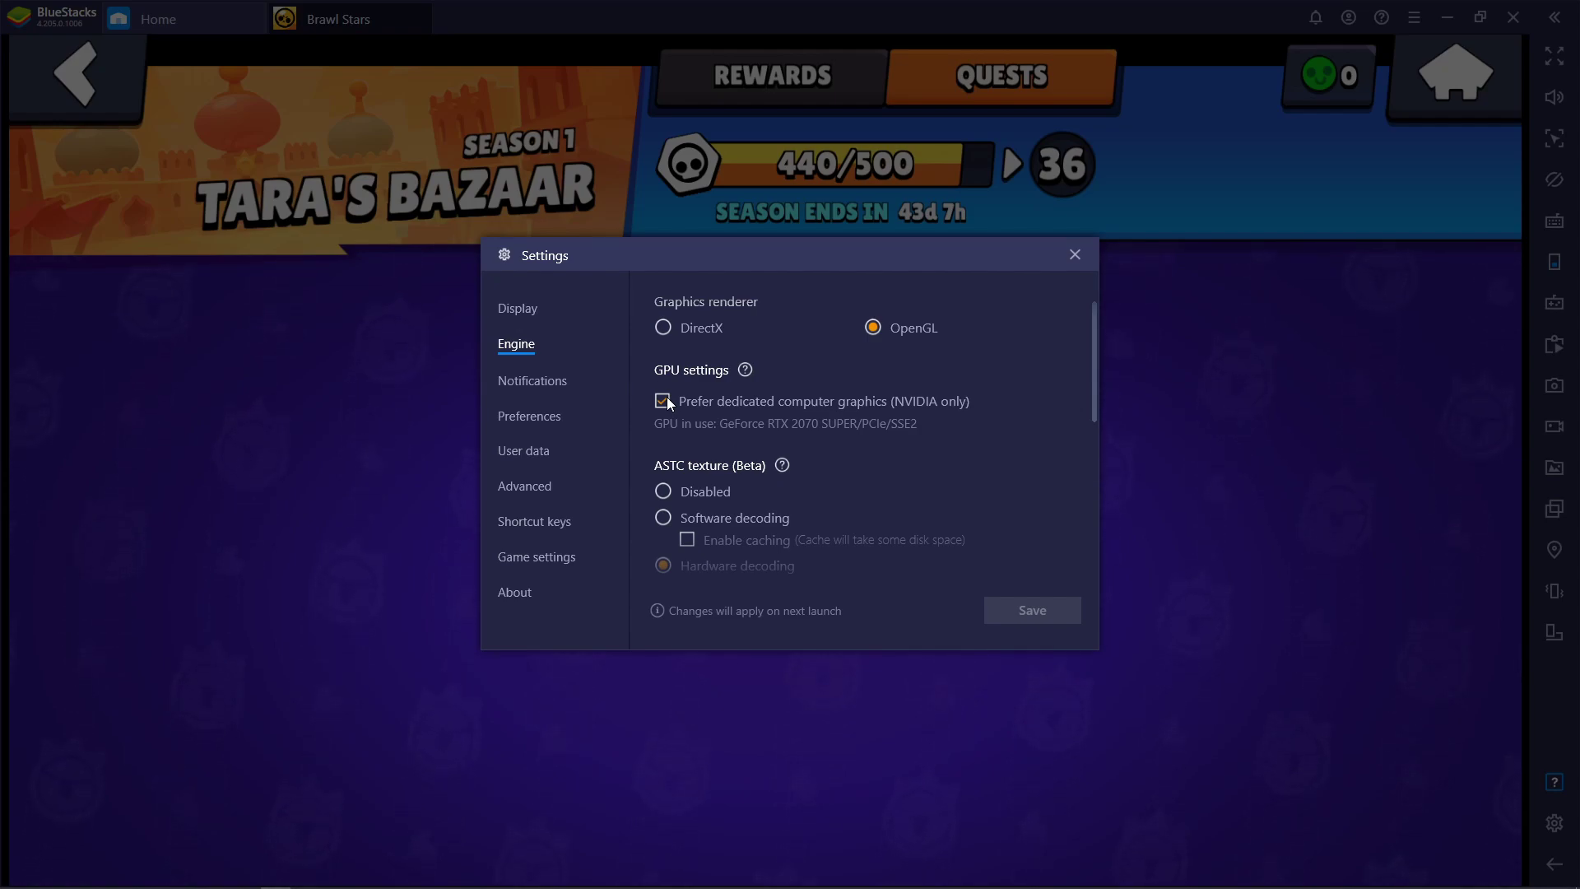
pyautogui.scroll(-2, 666, 397)
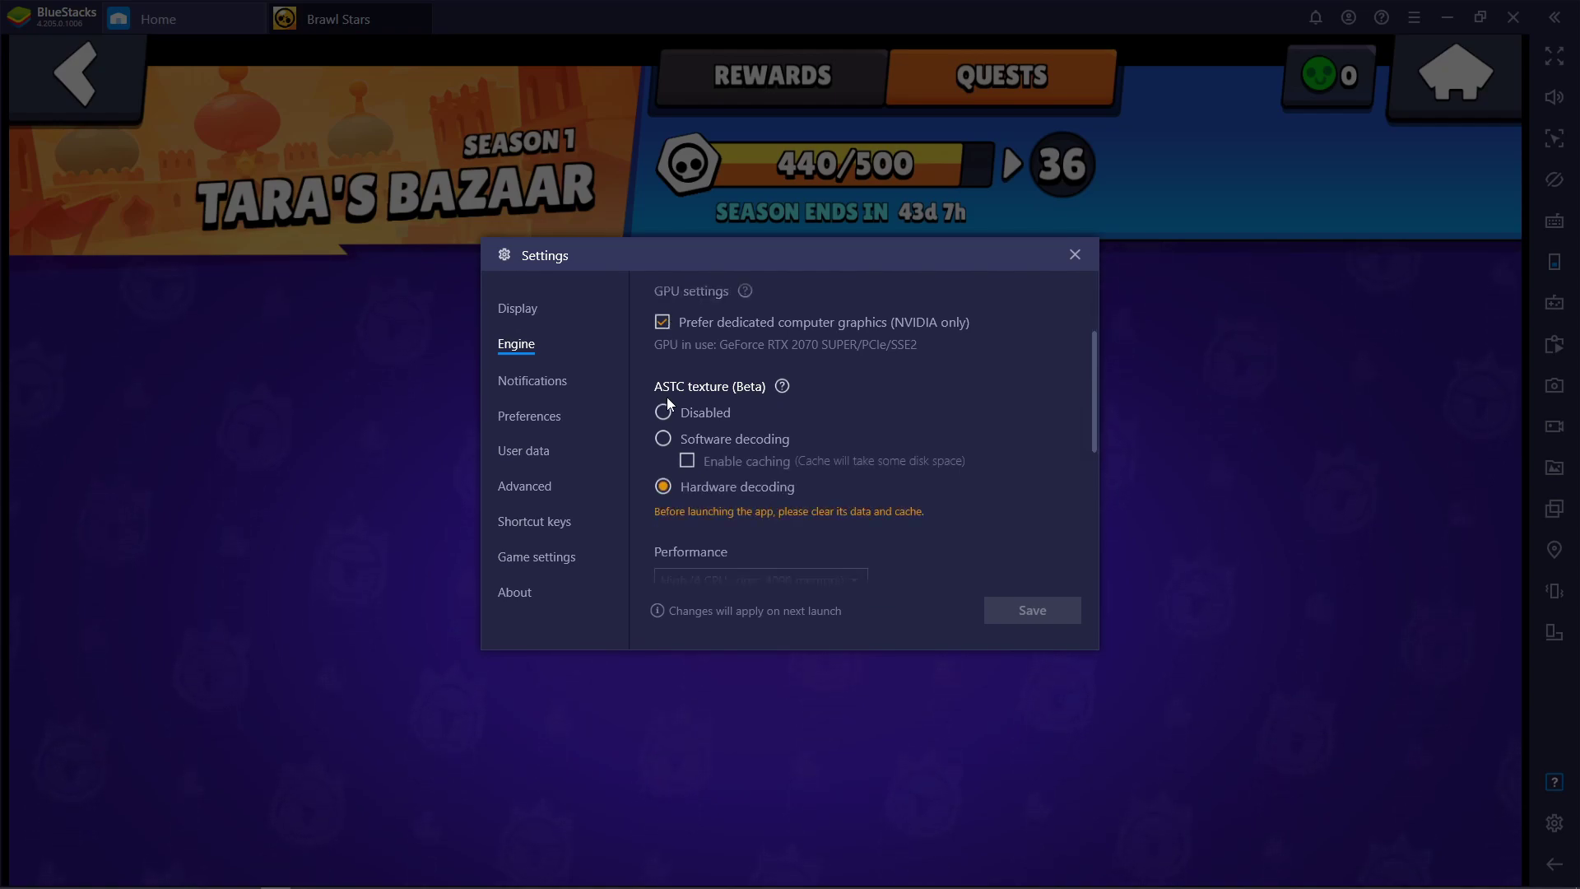
pyautogui.scroll(-1, 666, 403)
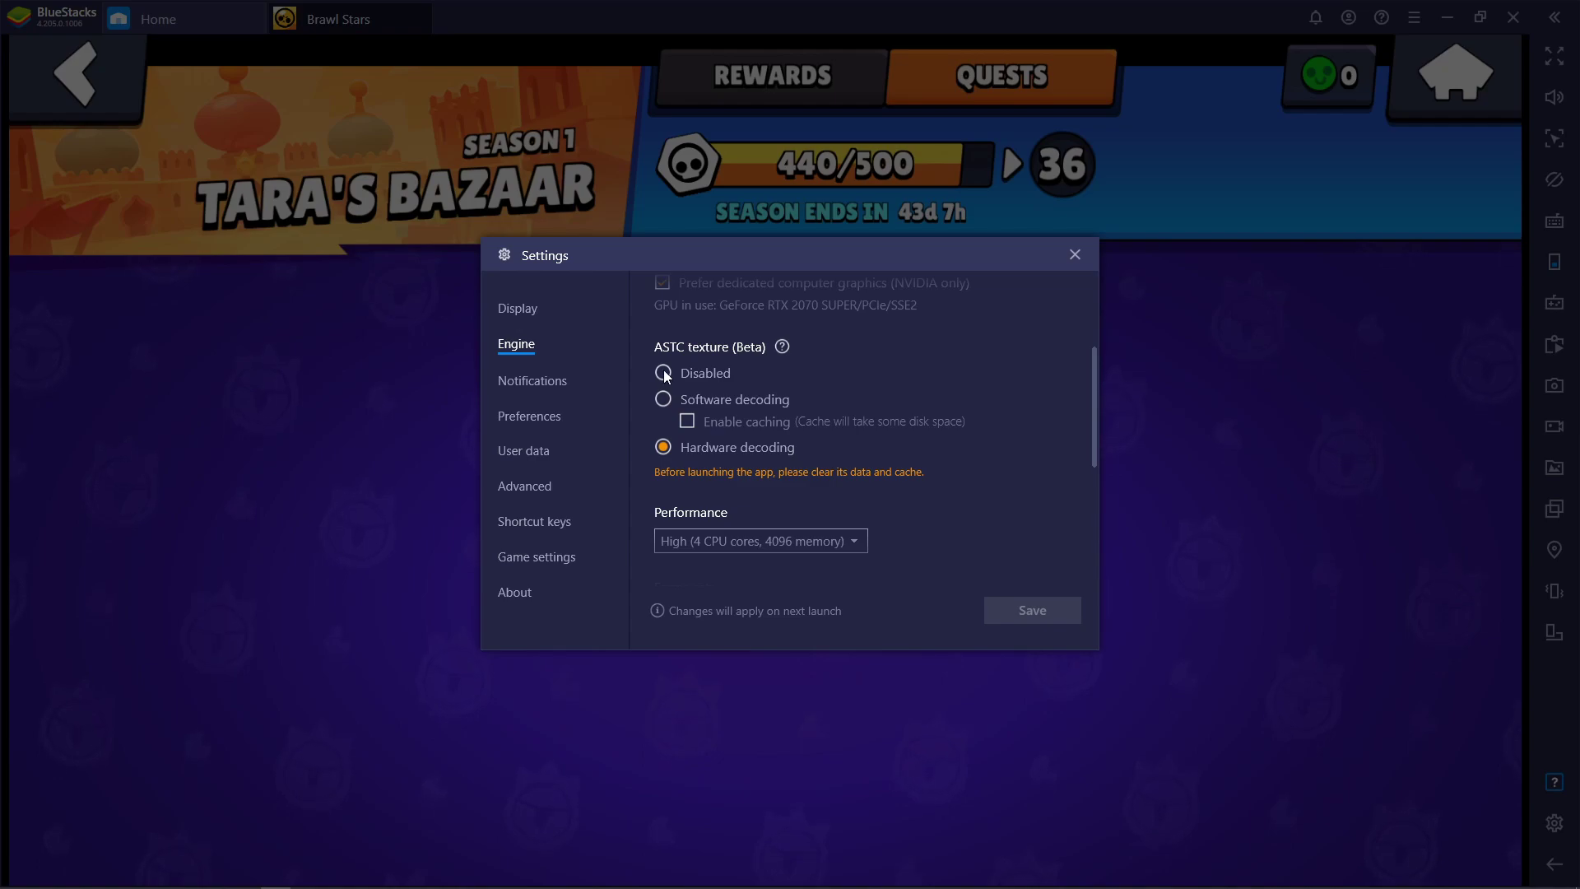
pyautogui.scroll(-2, 664, 375)
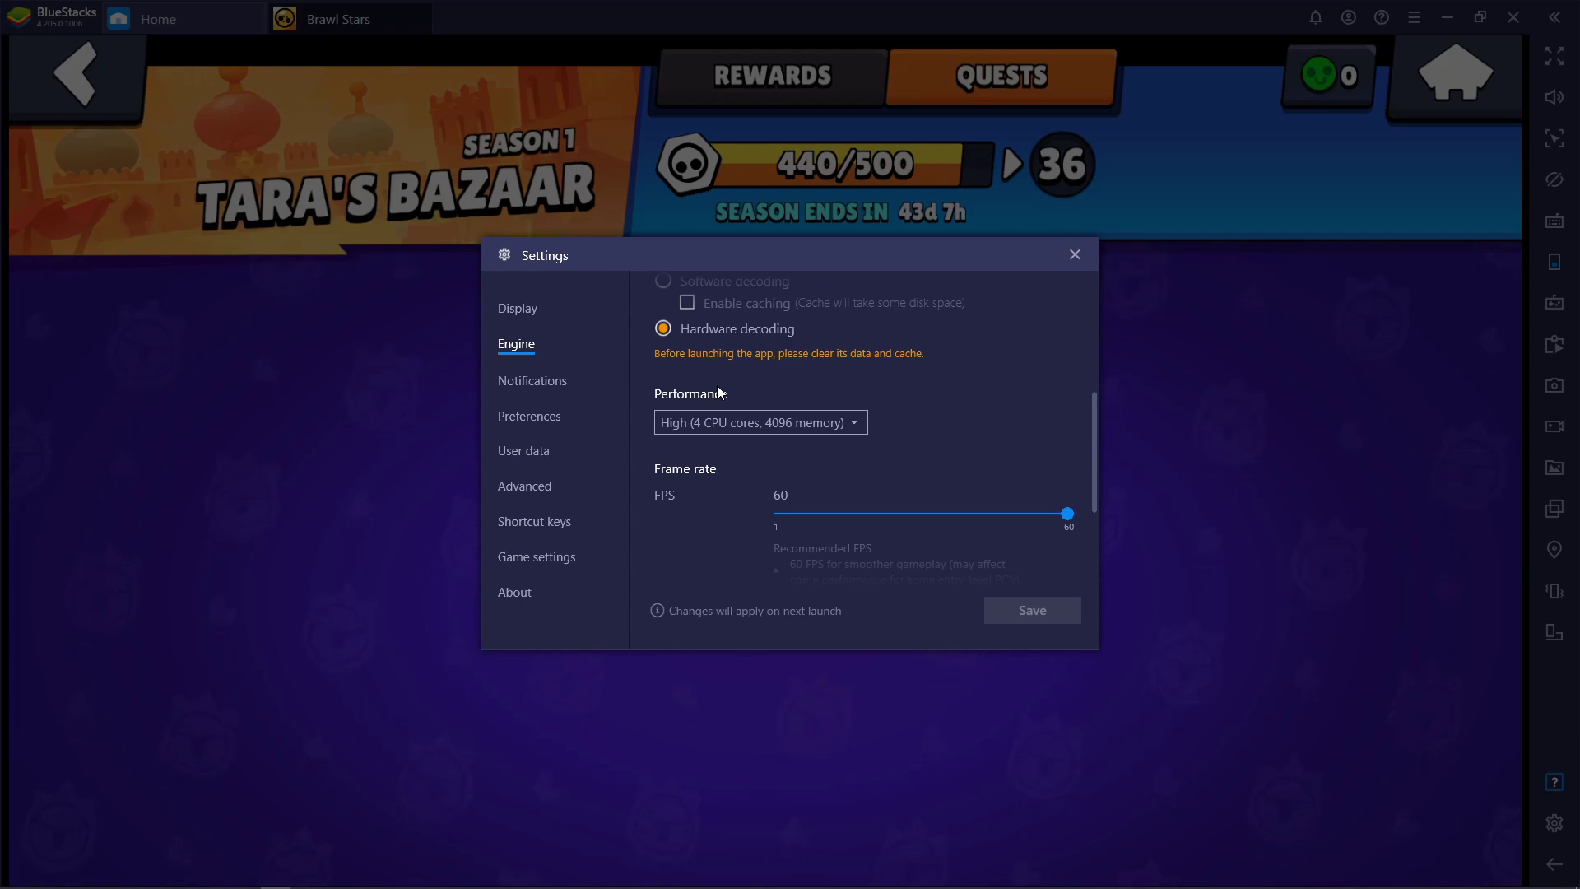
pyautogui.click(727, 422)
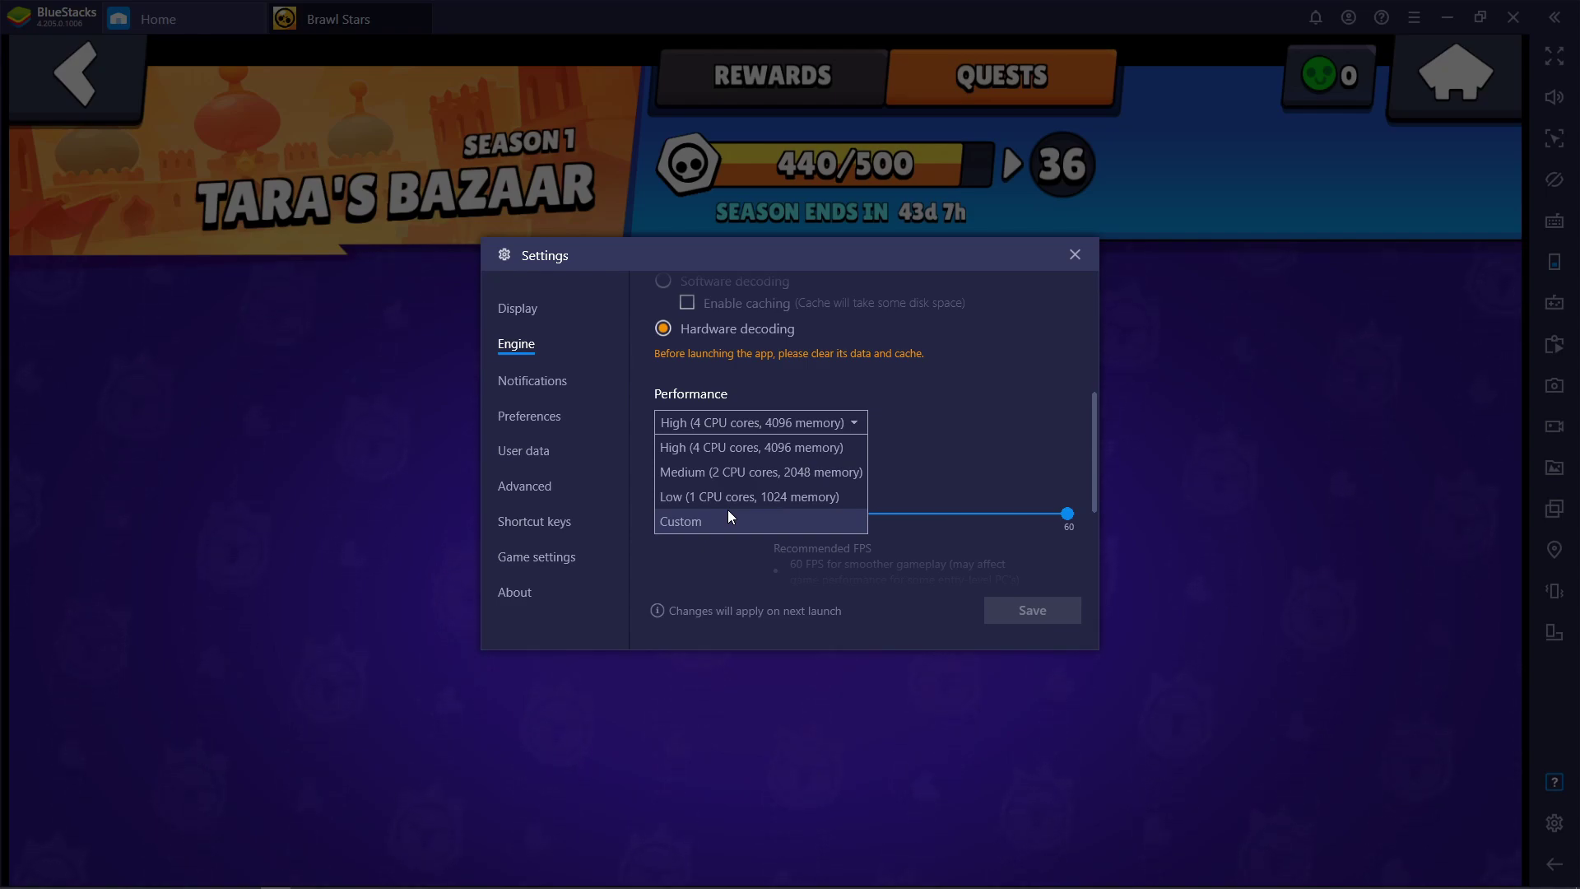
pyautogui.scroll(-3, 893, 468)
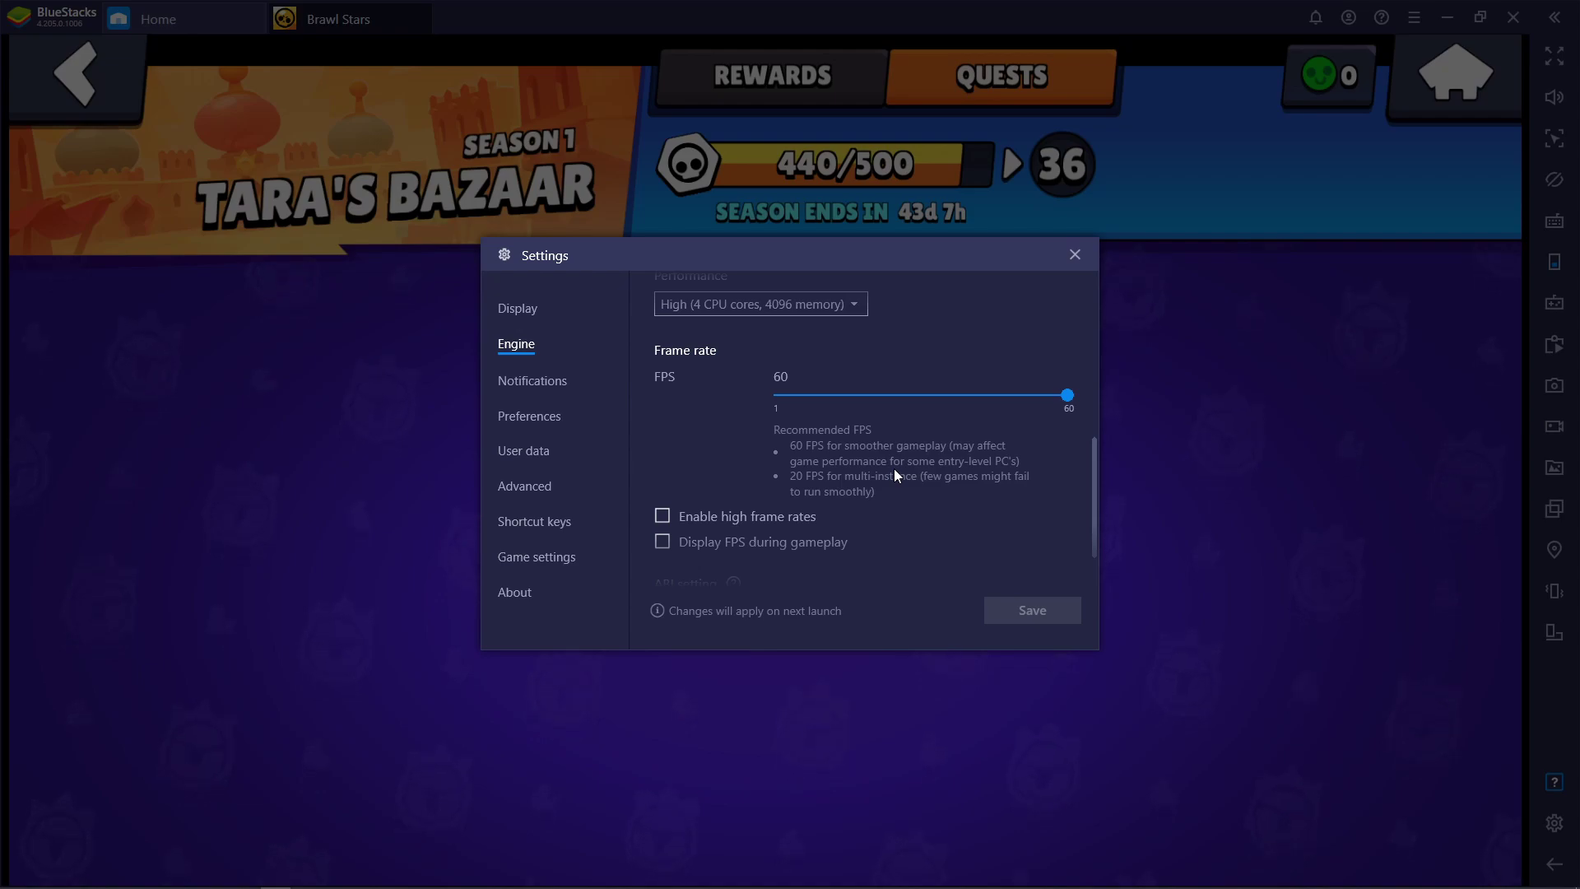
pyautogui.scroll(-2, 895, 470)
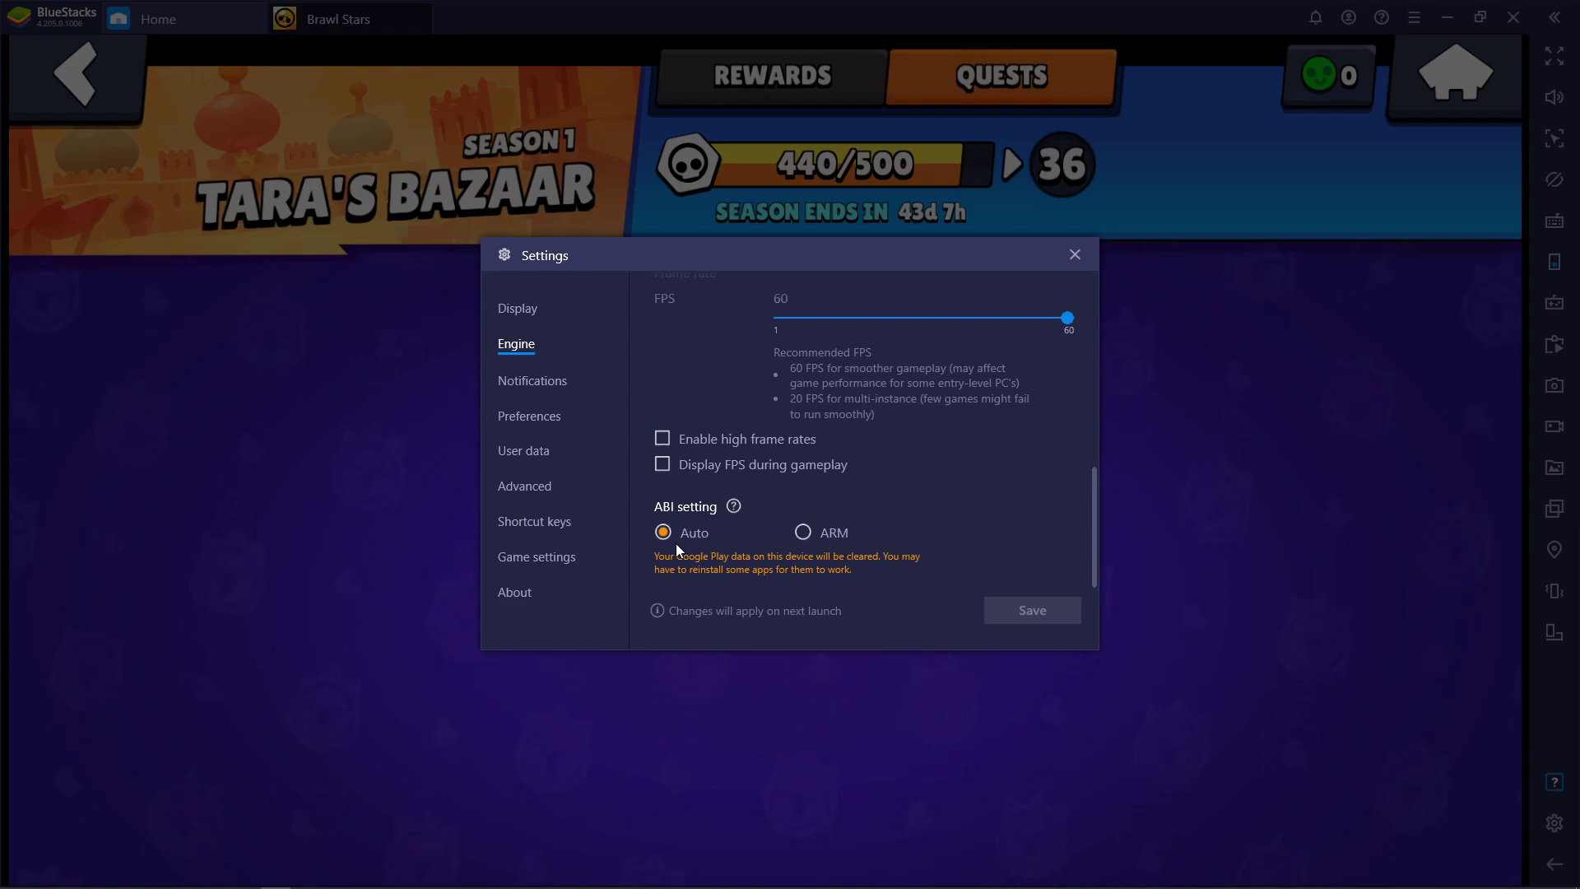
# Review the notification settings and the preferences for language, performance, game controls, platform, input debugging and media folder.
pyautogui.click(539, 380)
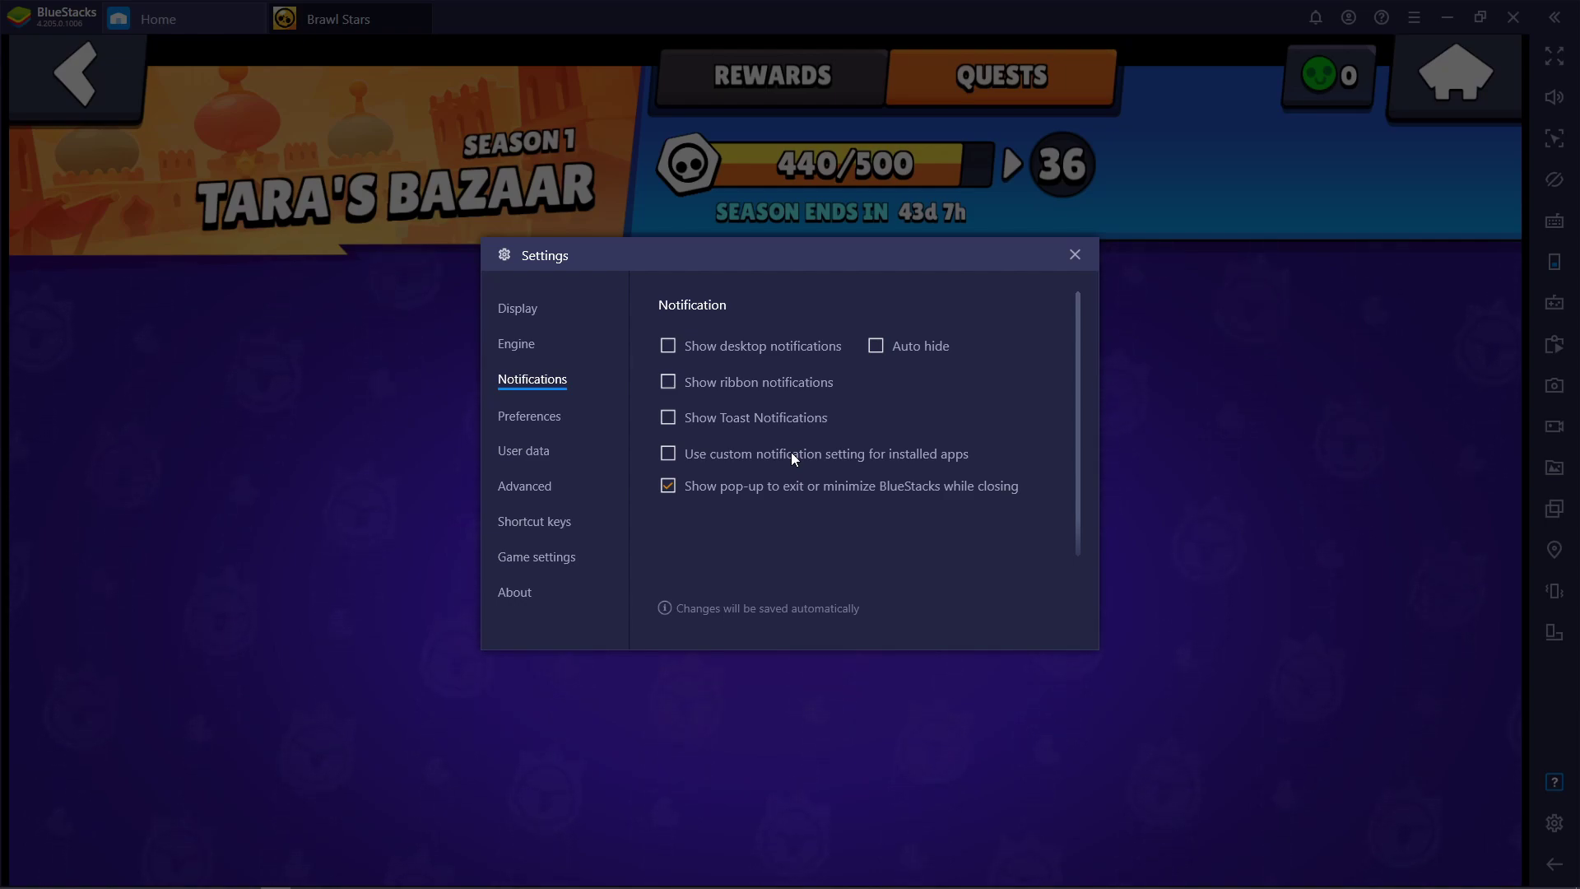
pyautogui.click(505, 415)
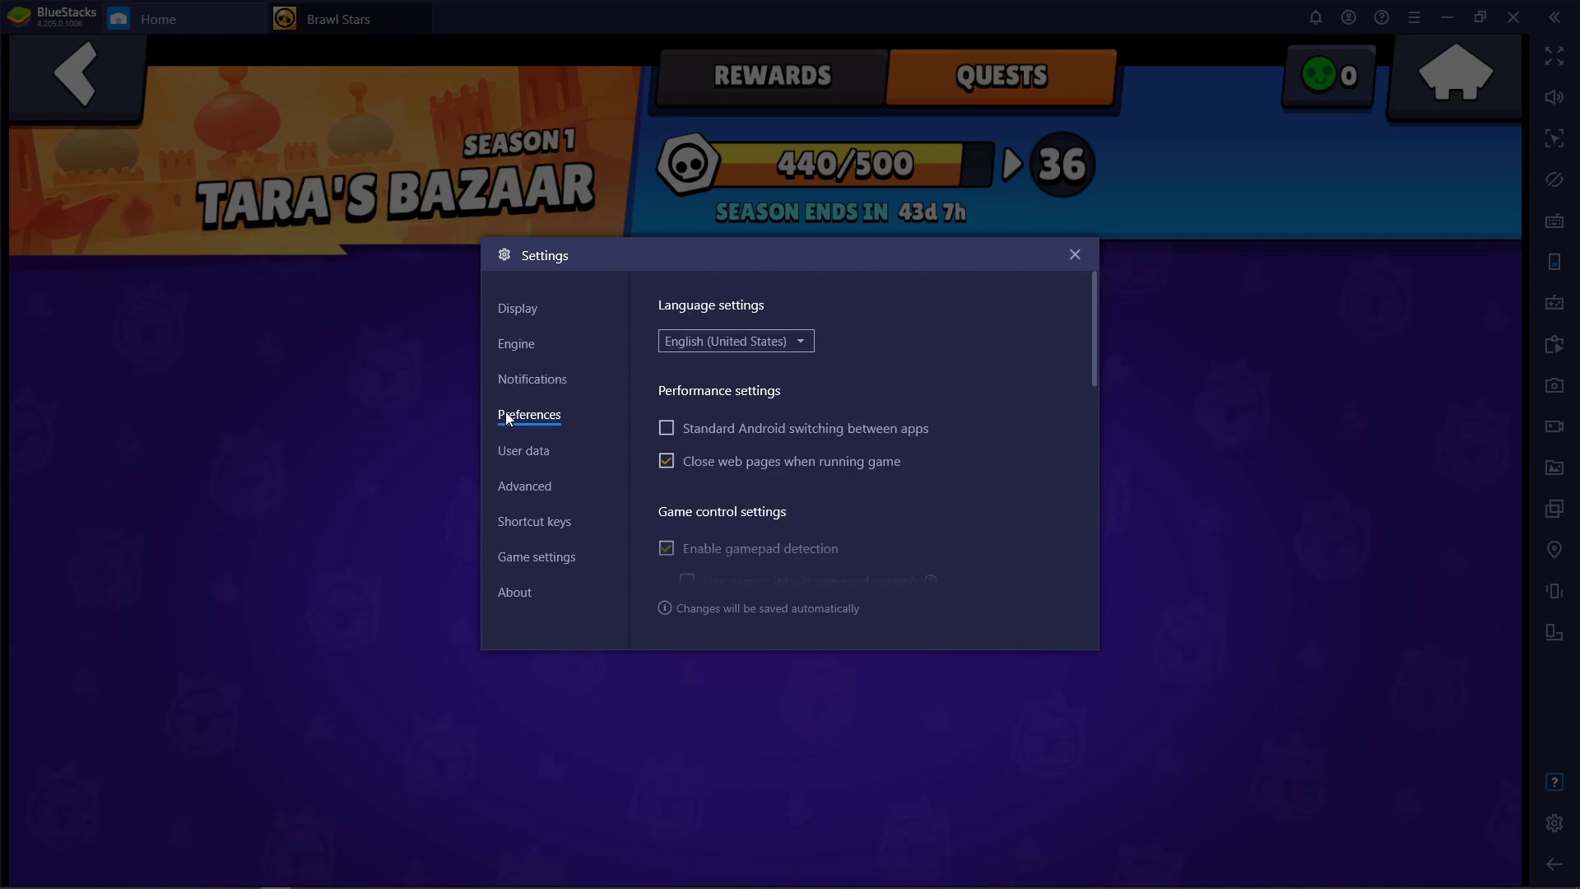
pyautogui.click(742, 343)
pyautogui.click(742, 343)
pyautogui.scroll(-1, 979, 356)
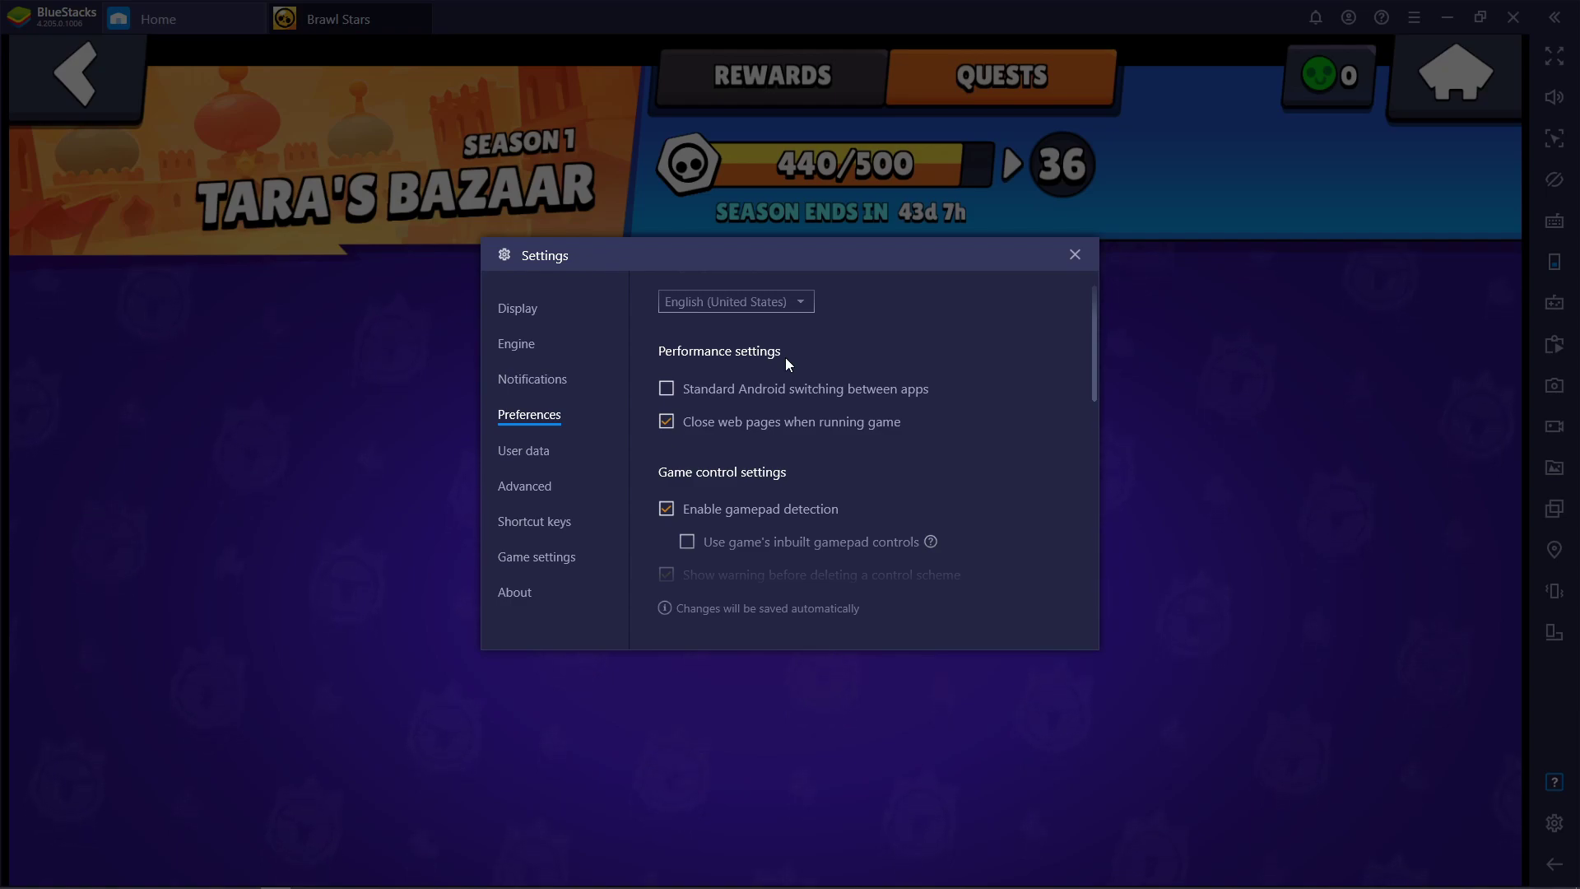
pyautogui.scroll(-2, 786, 362)
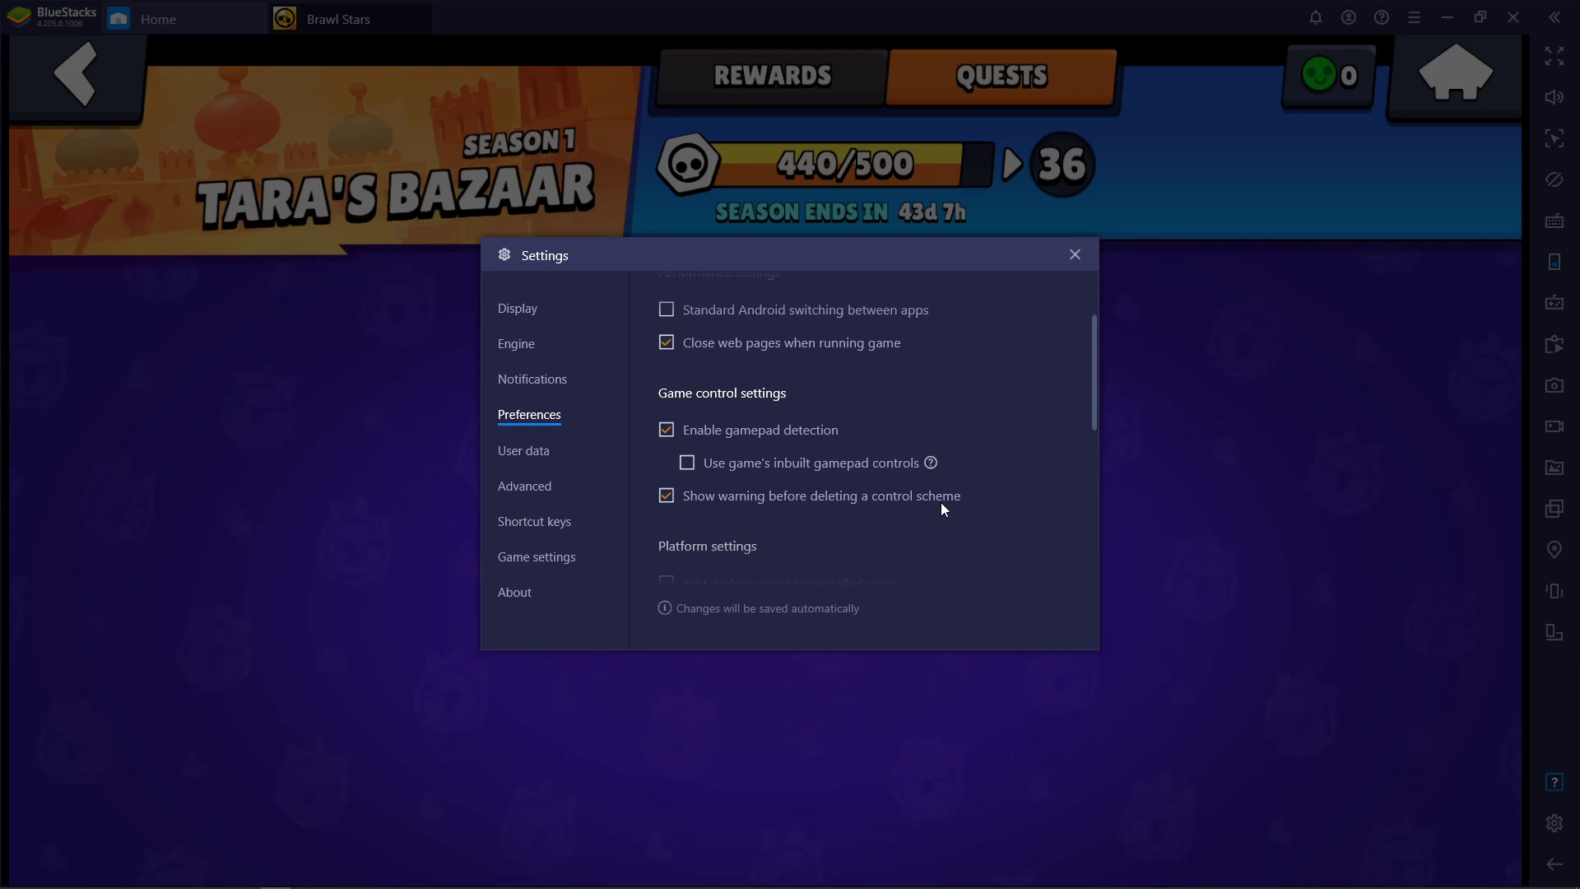
pyautogui.scroll(-5, 942, 504)
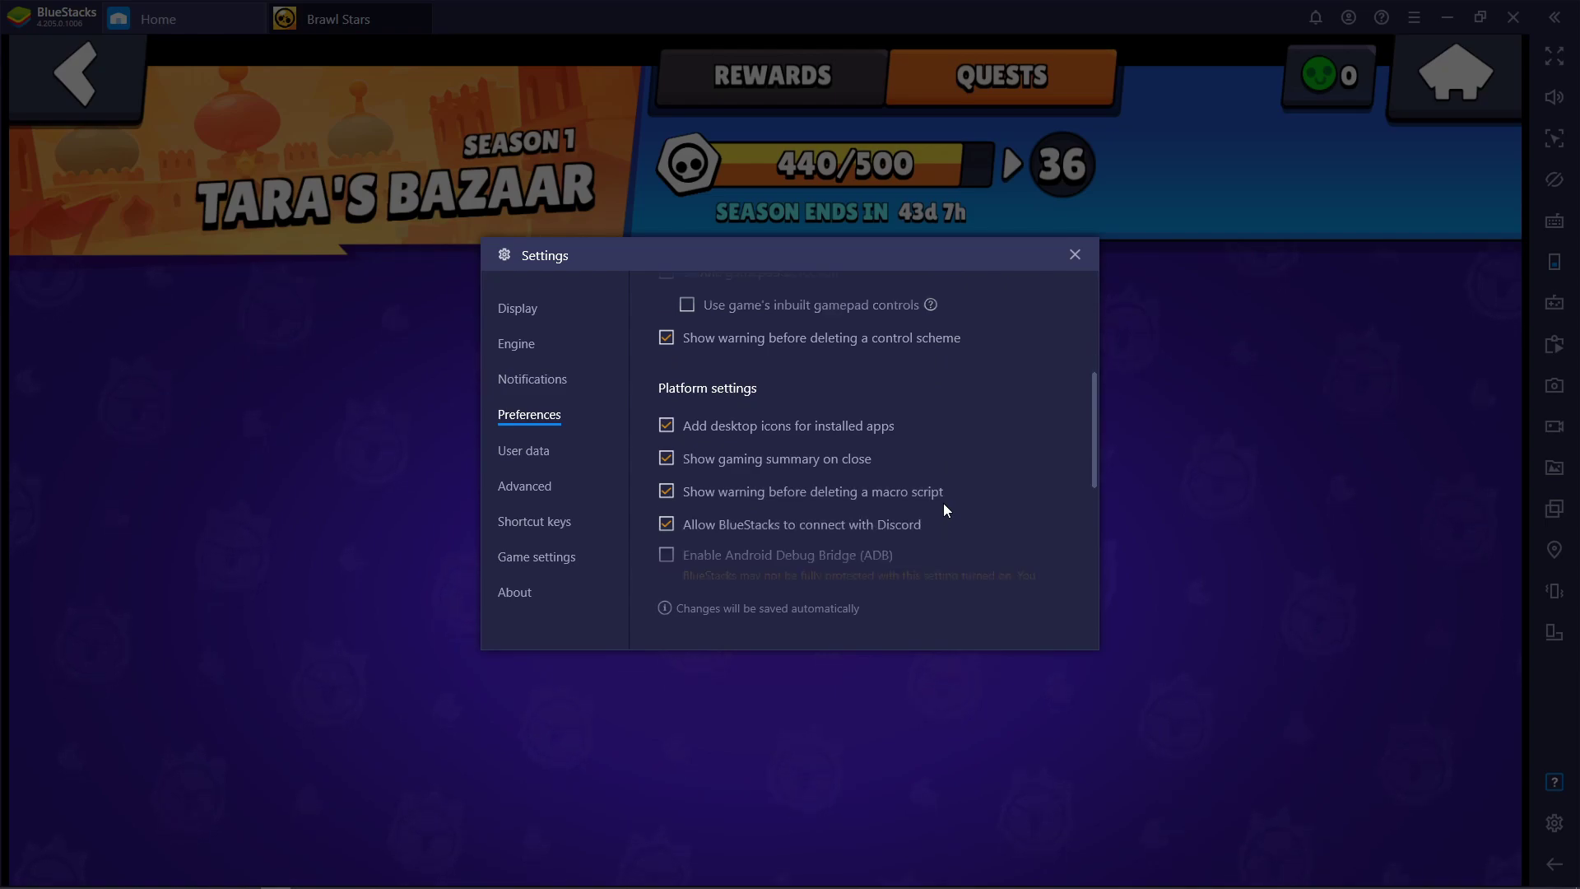
pyautogui.scroll(-4, 946, 501)
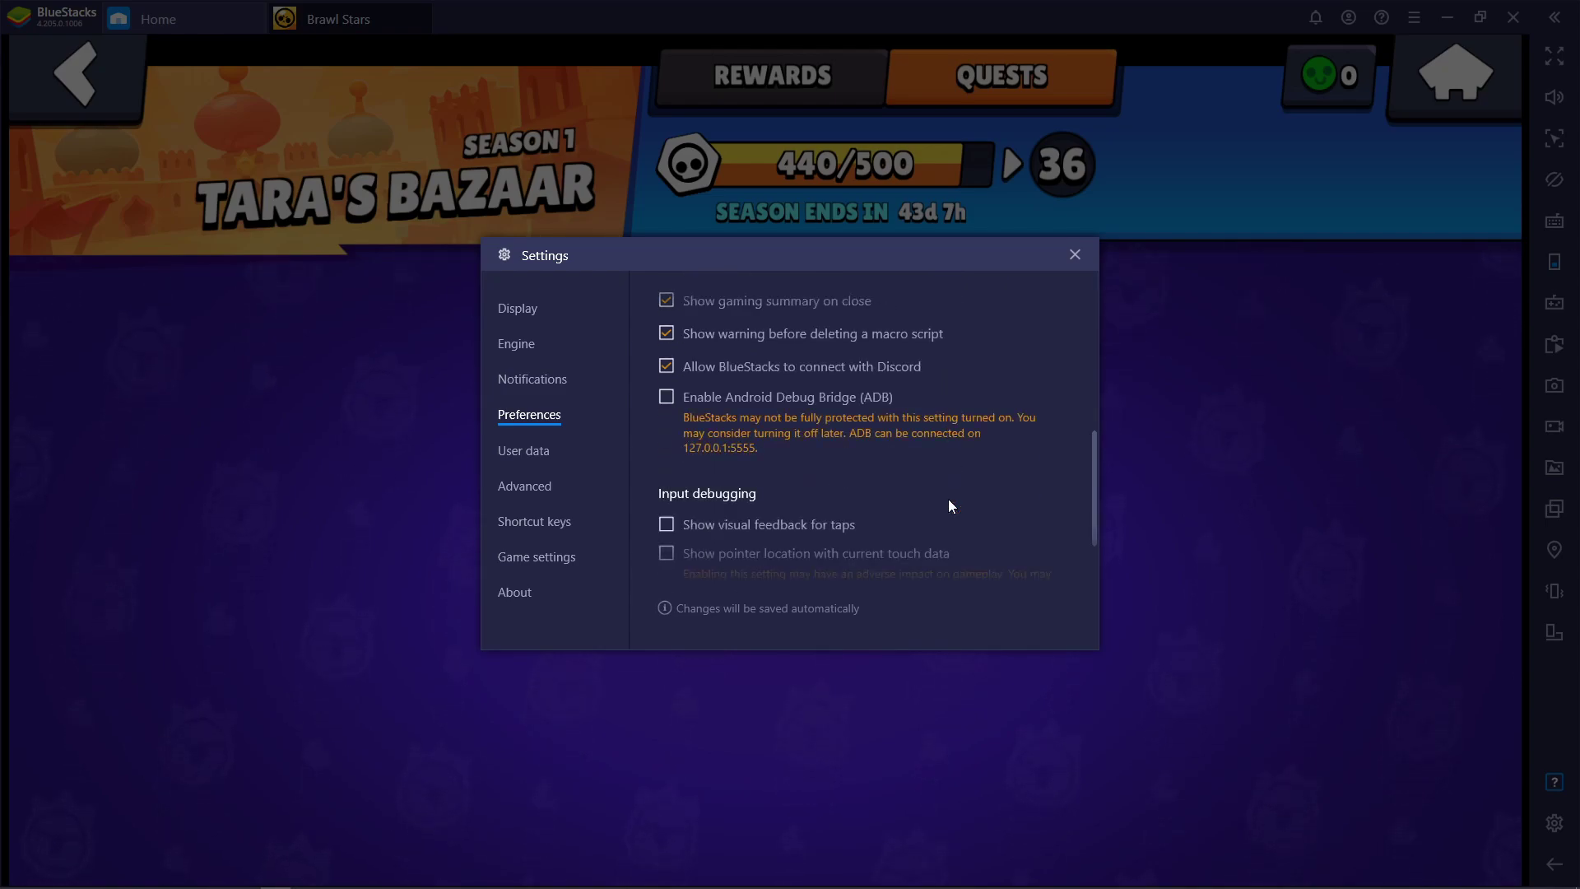
pyautogui.scroll(-2, 949, 505)
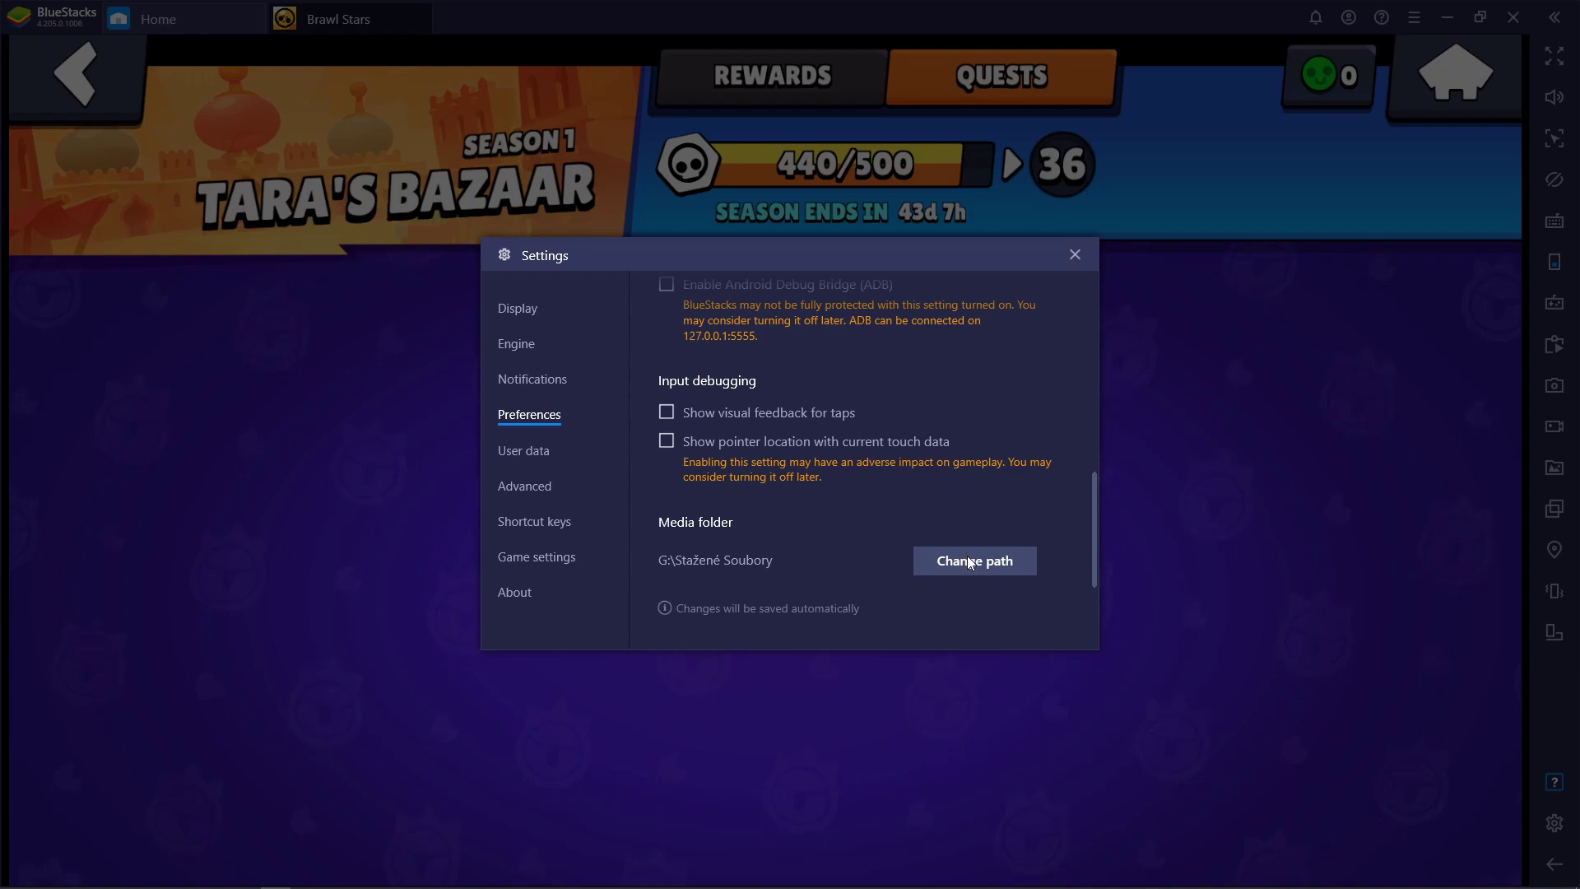
# Review the user data options for disk cleanup and backup, and examine the list of predefined device profiles.
pyautogui.click(529, 459)
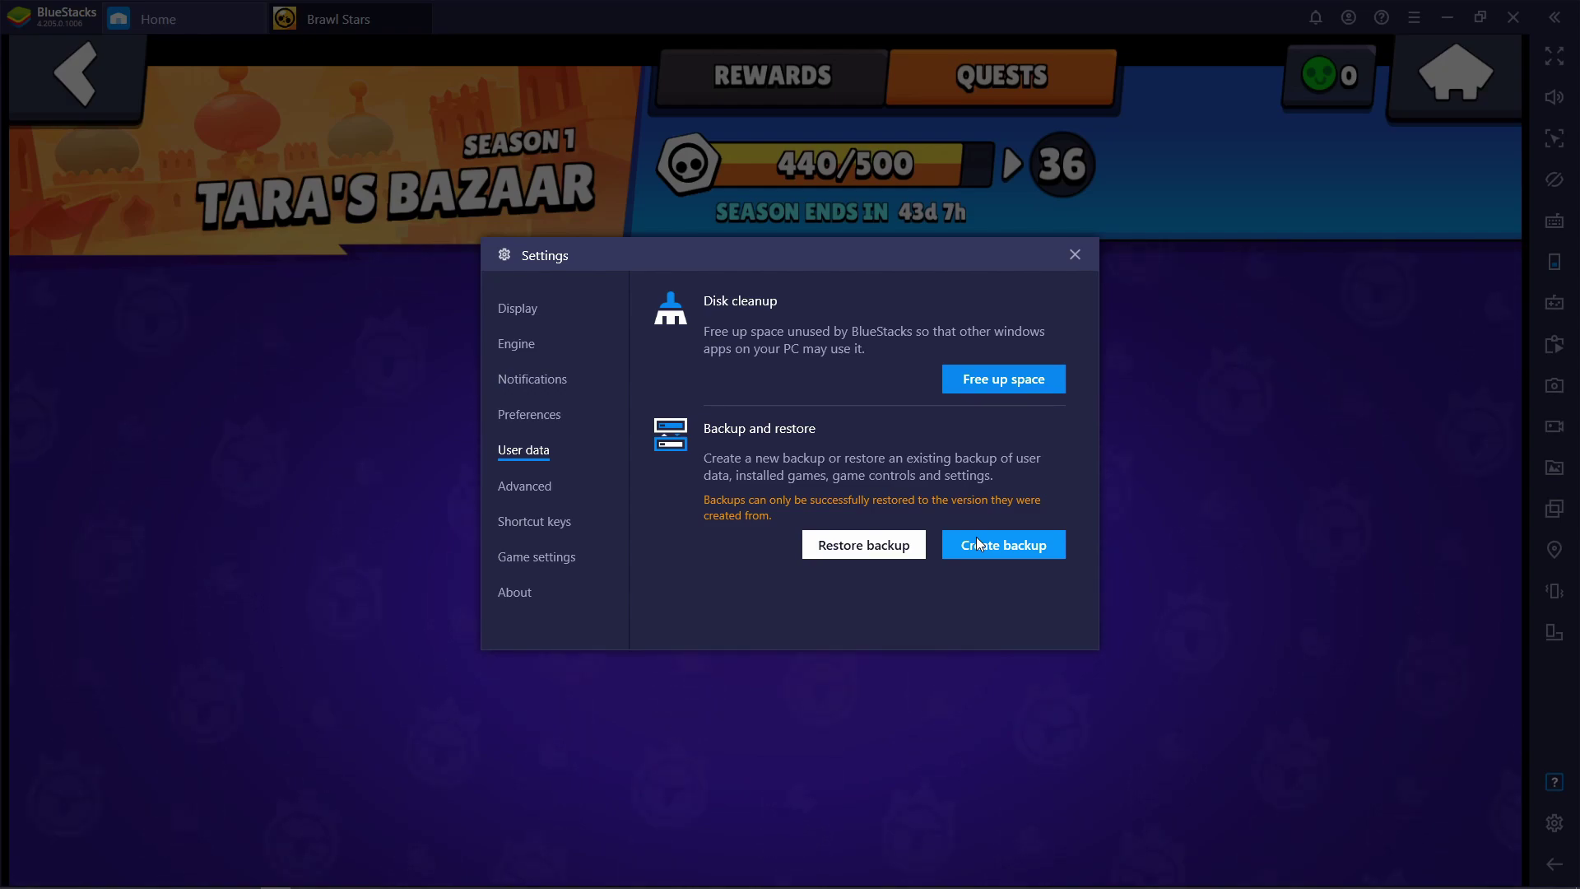
pyautogui.click(549, 490)
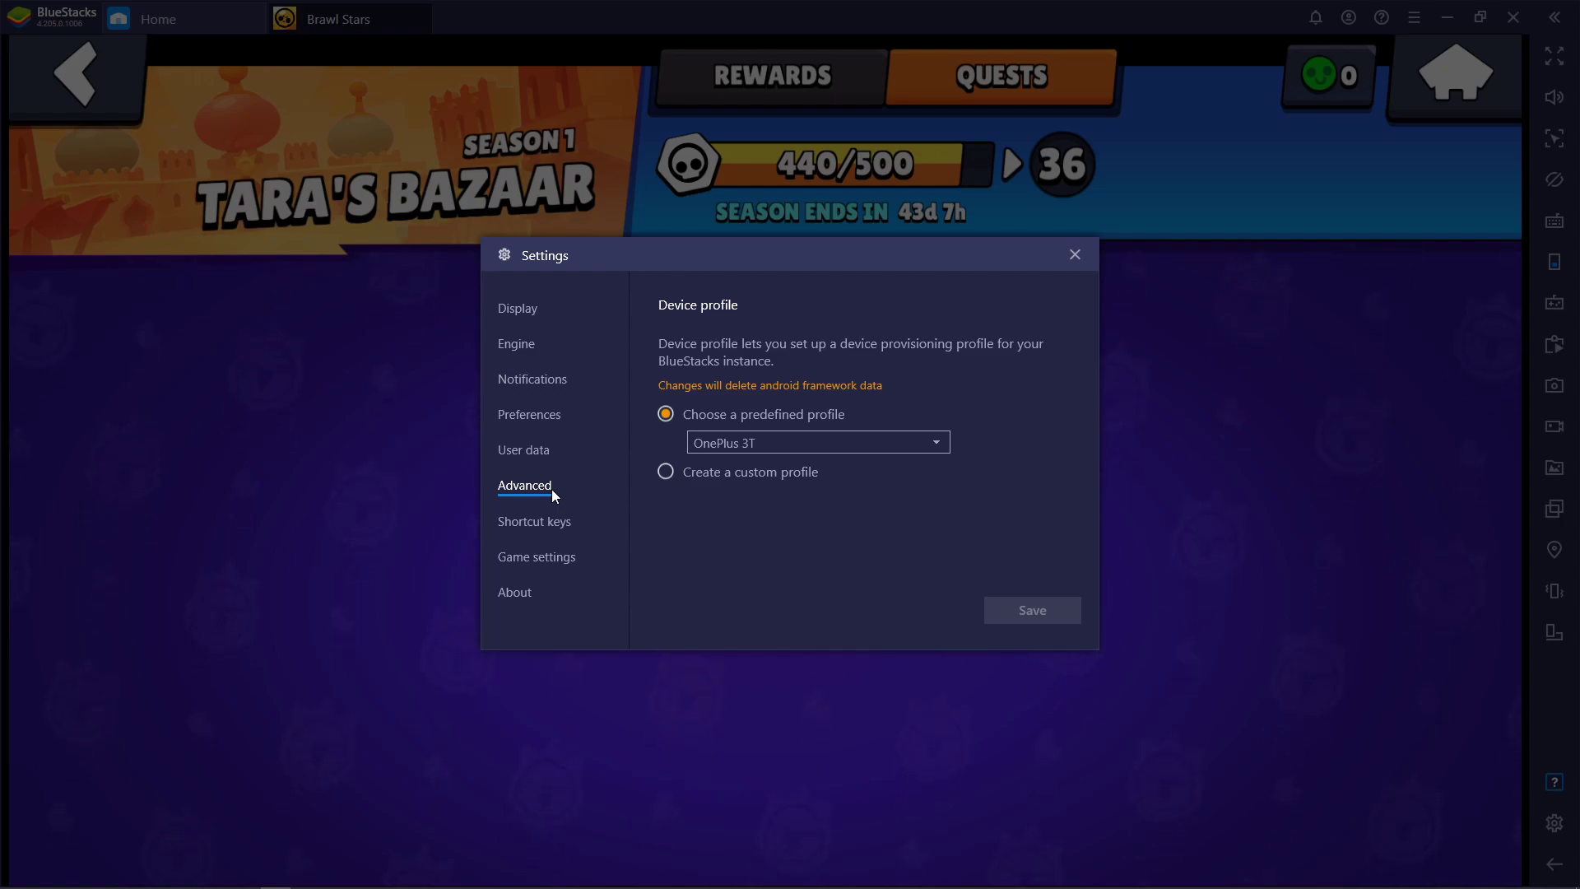
pyautogui.click(781, 442)
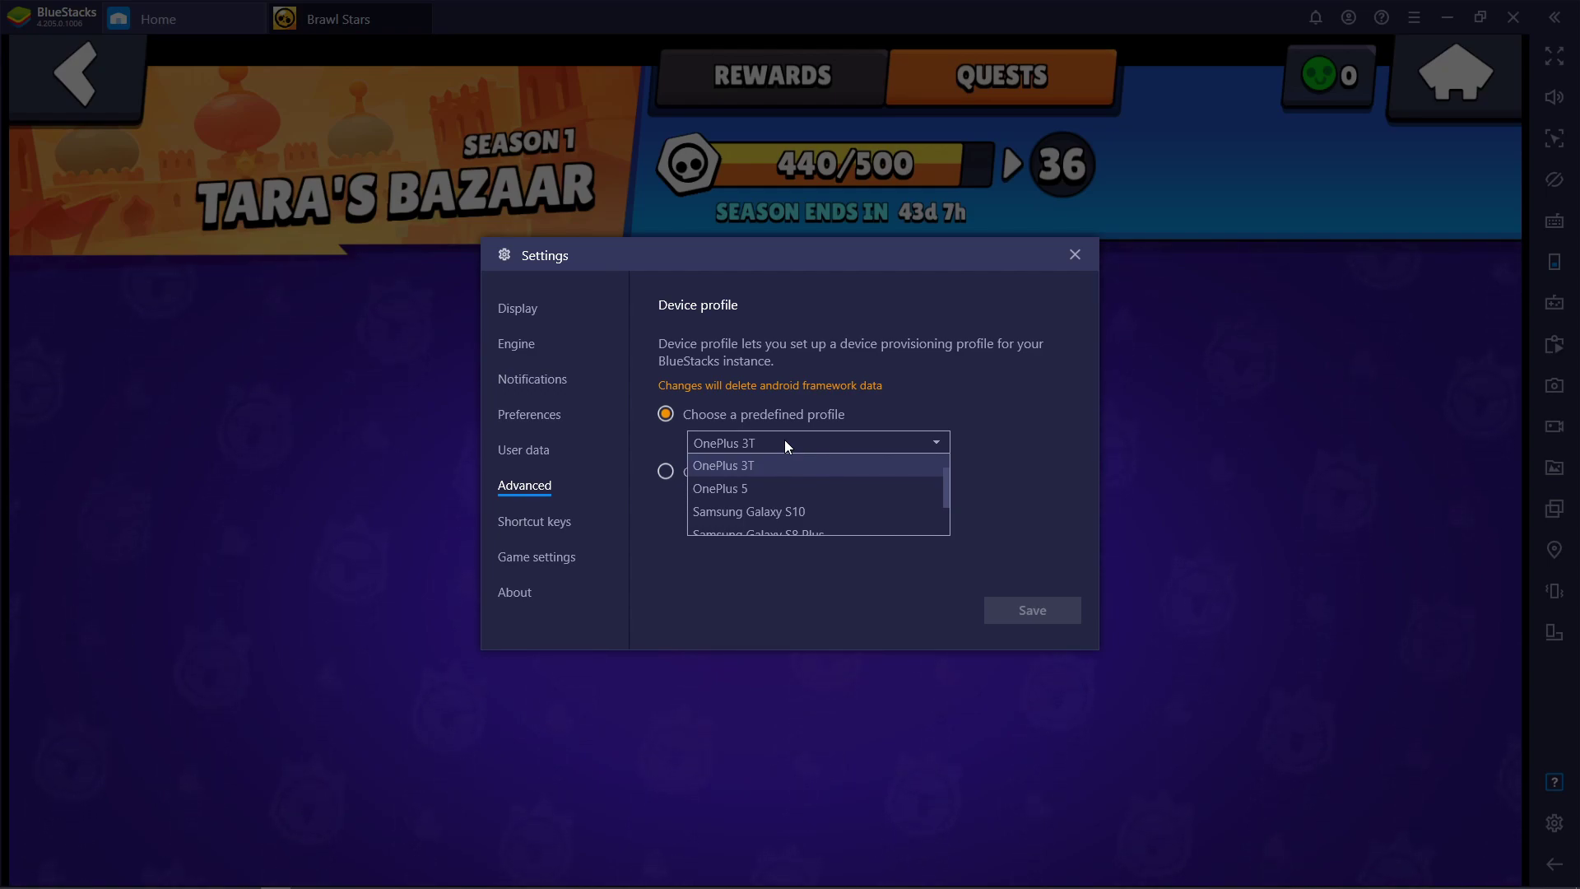
pyautogui.scroll(-1, 824, 489)
pyautogui.scroll(2, 822, 482)
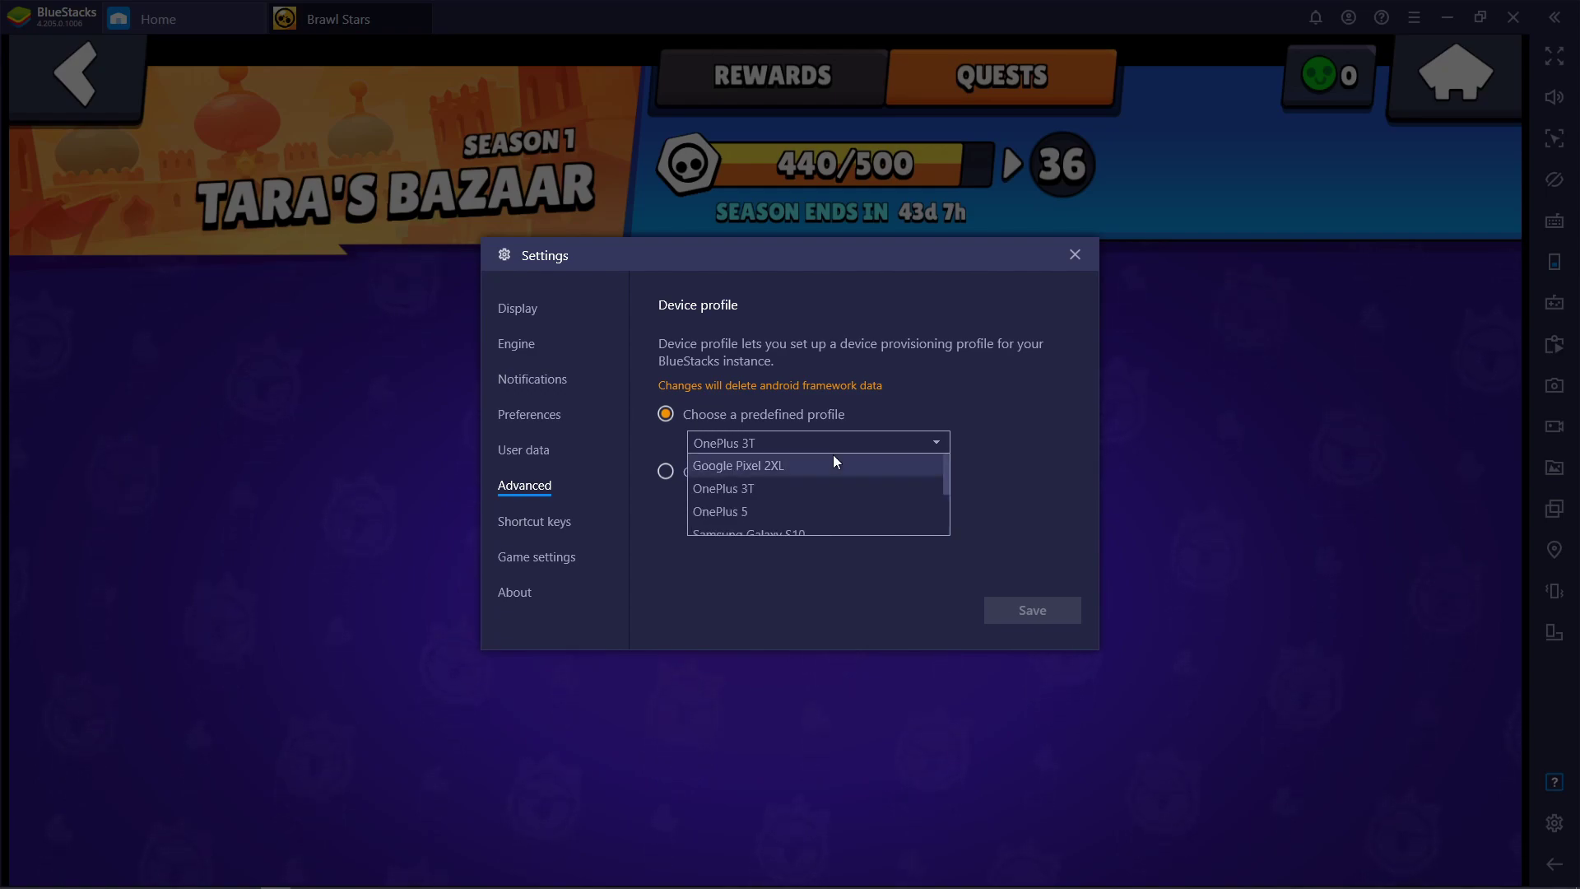
pyautogui.click(871, 382)
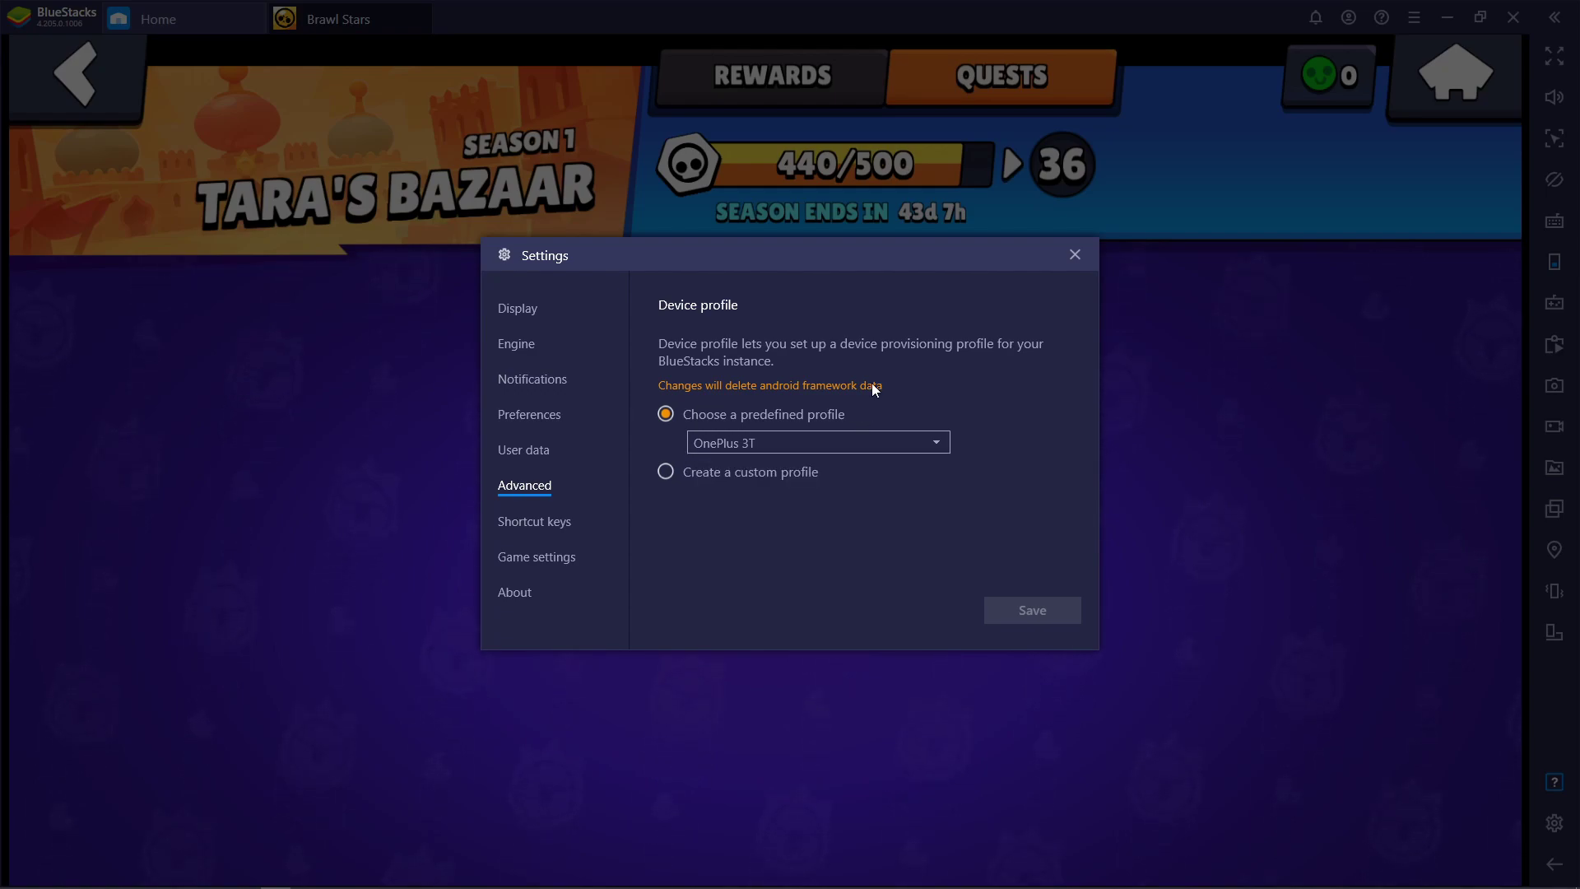
# Review the shortcut keys for window, system, Android, control and miscellaneous actions.
pyautogui.click(554, 523)
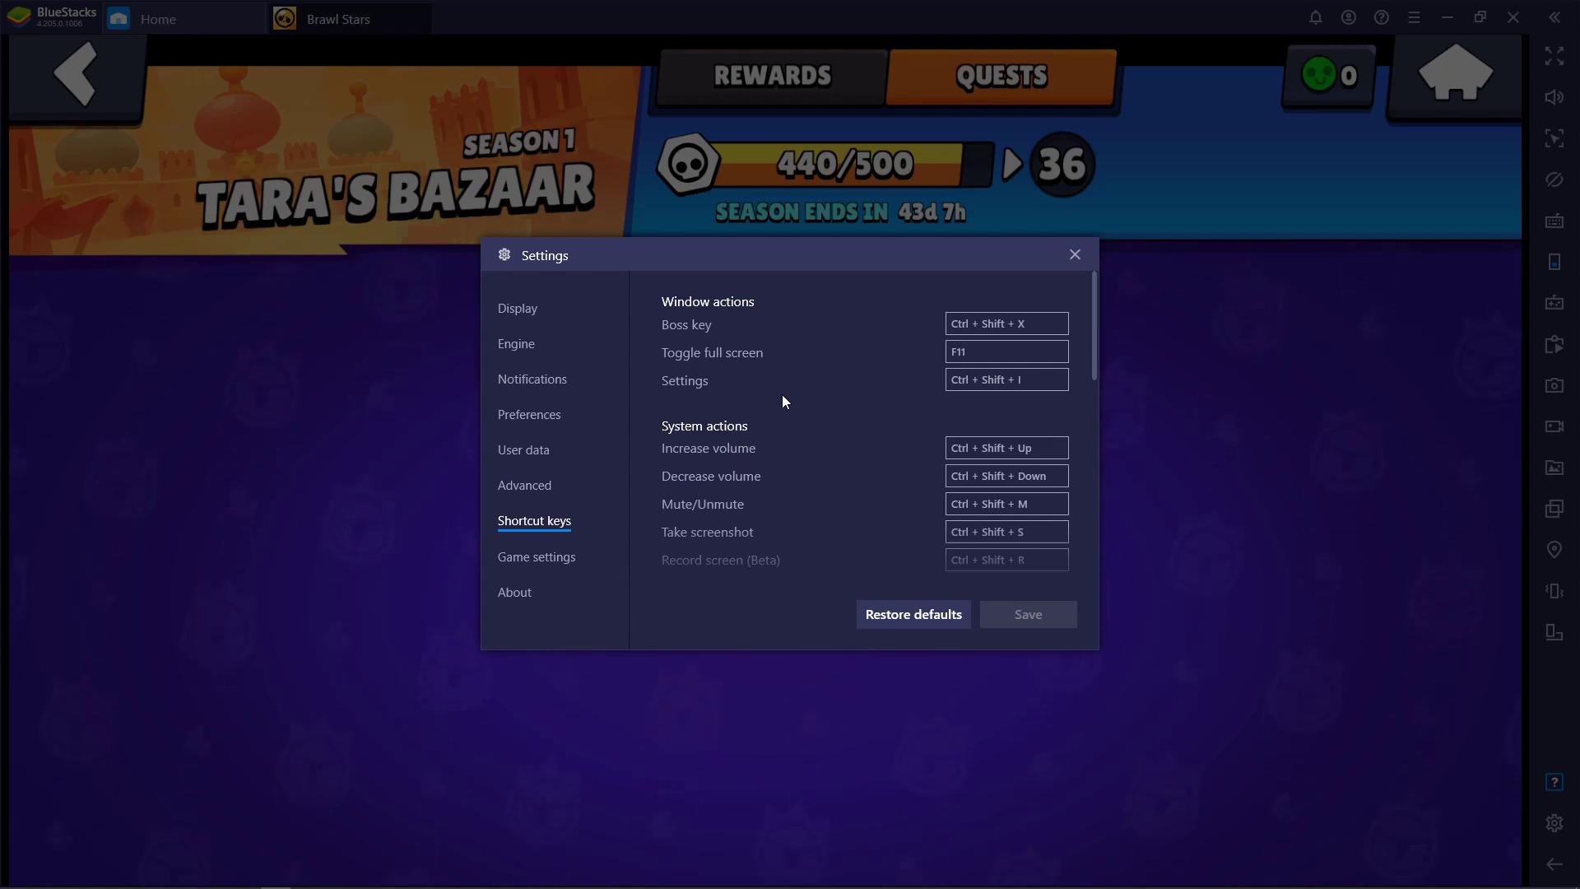
pyautogui.scroll(-5, 782, 396)
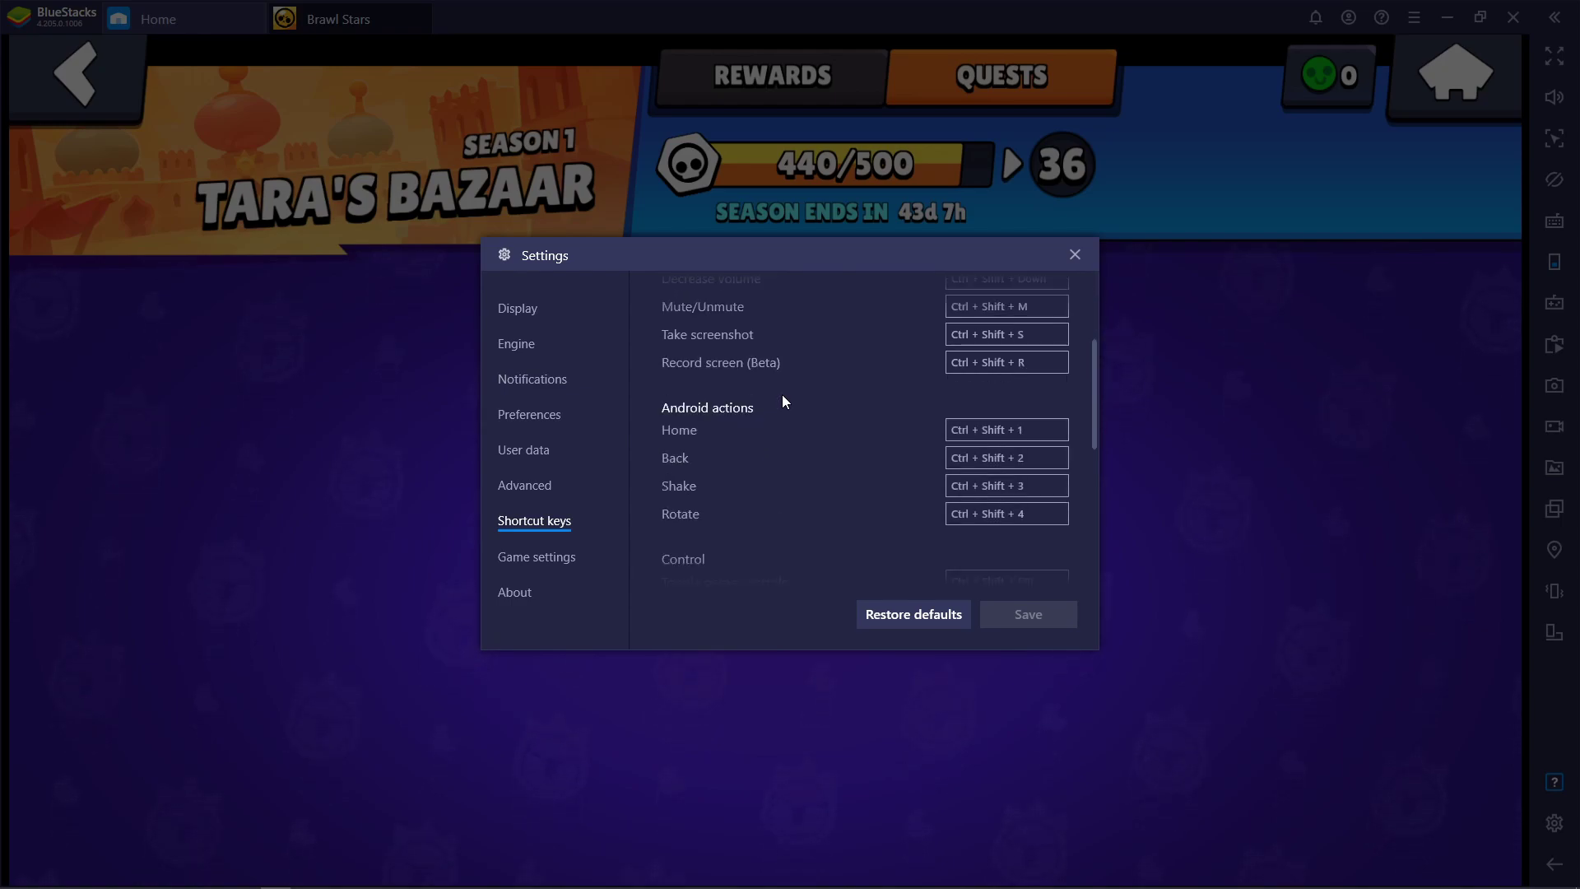
pyautogui.scroll(-2, 782, 396)
pyautogui.scroll(6, 782, 397)
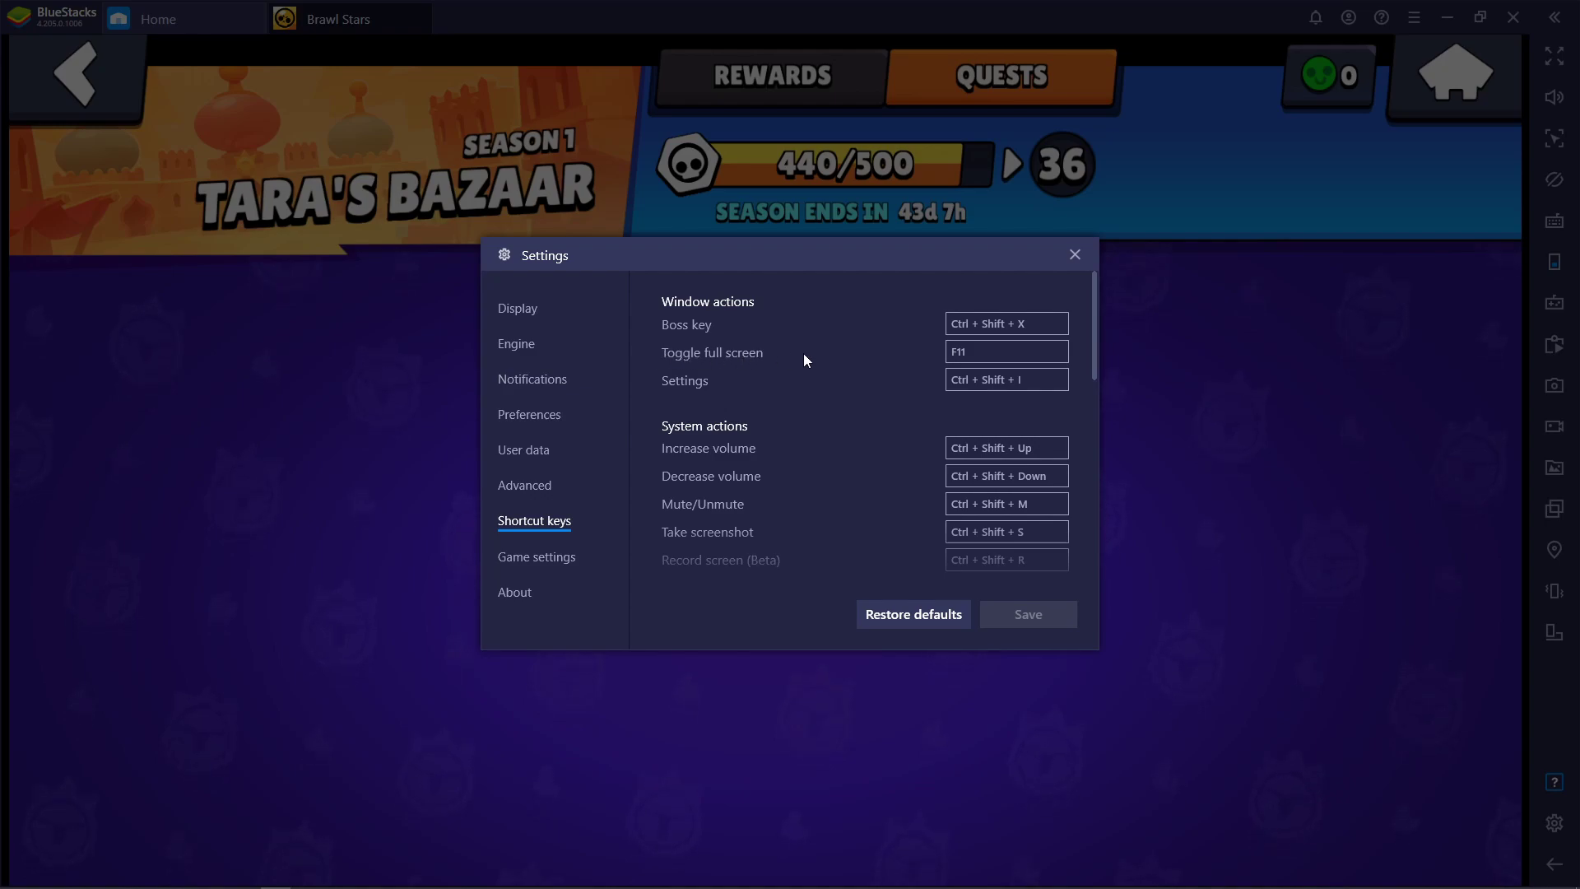
pyautogui.click(970, 354)
pyautogui.scroll(-7, 862, 351)
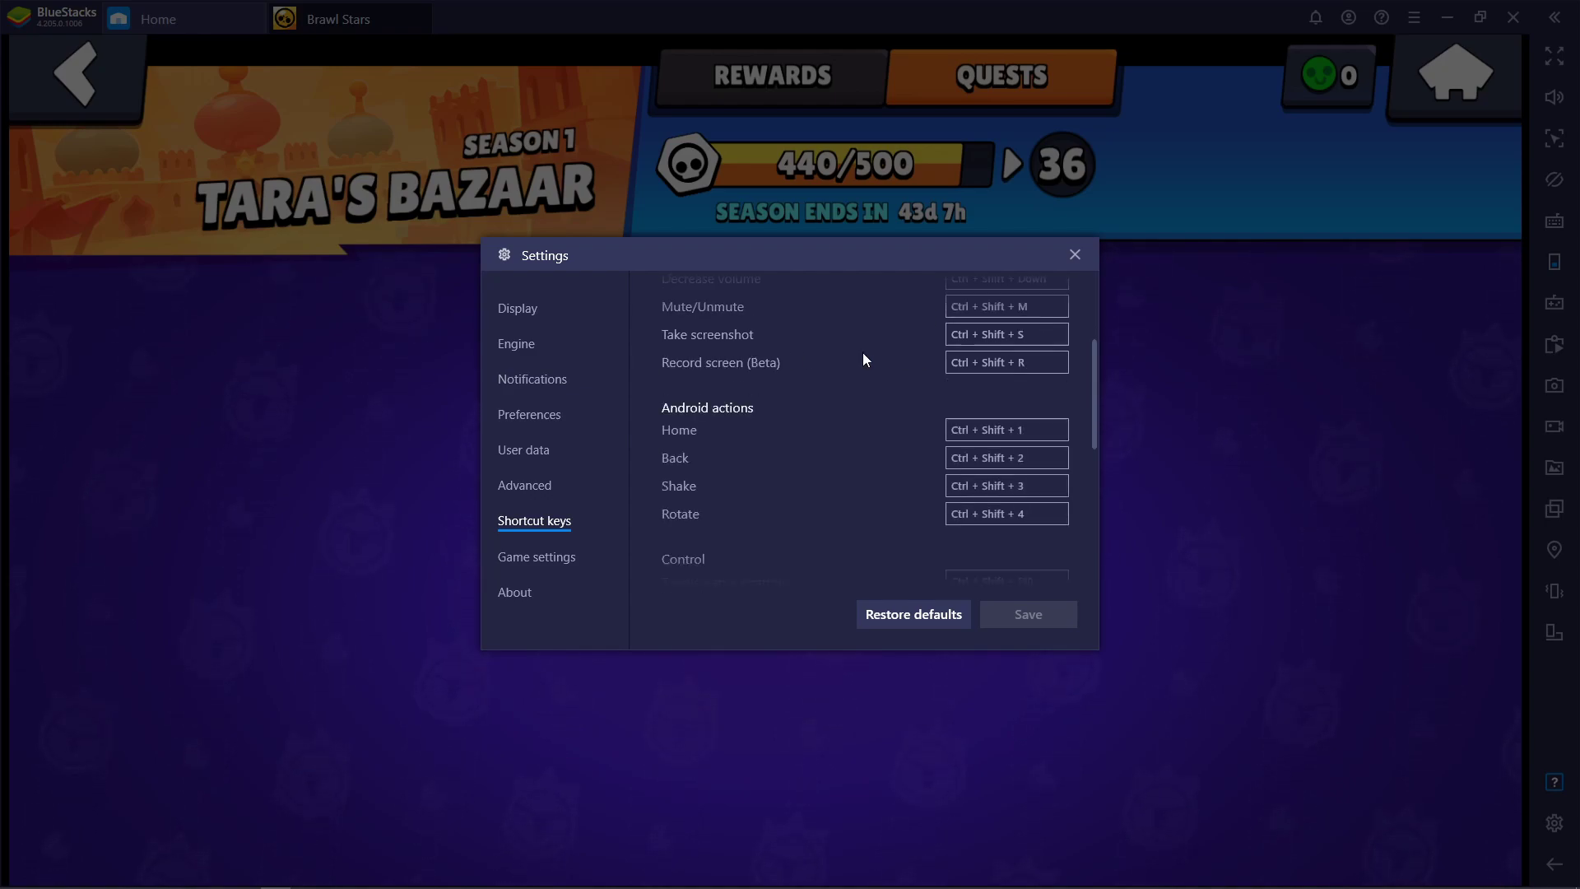
pyautogui.scroll(-4, 863, 354)
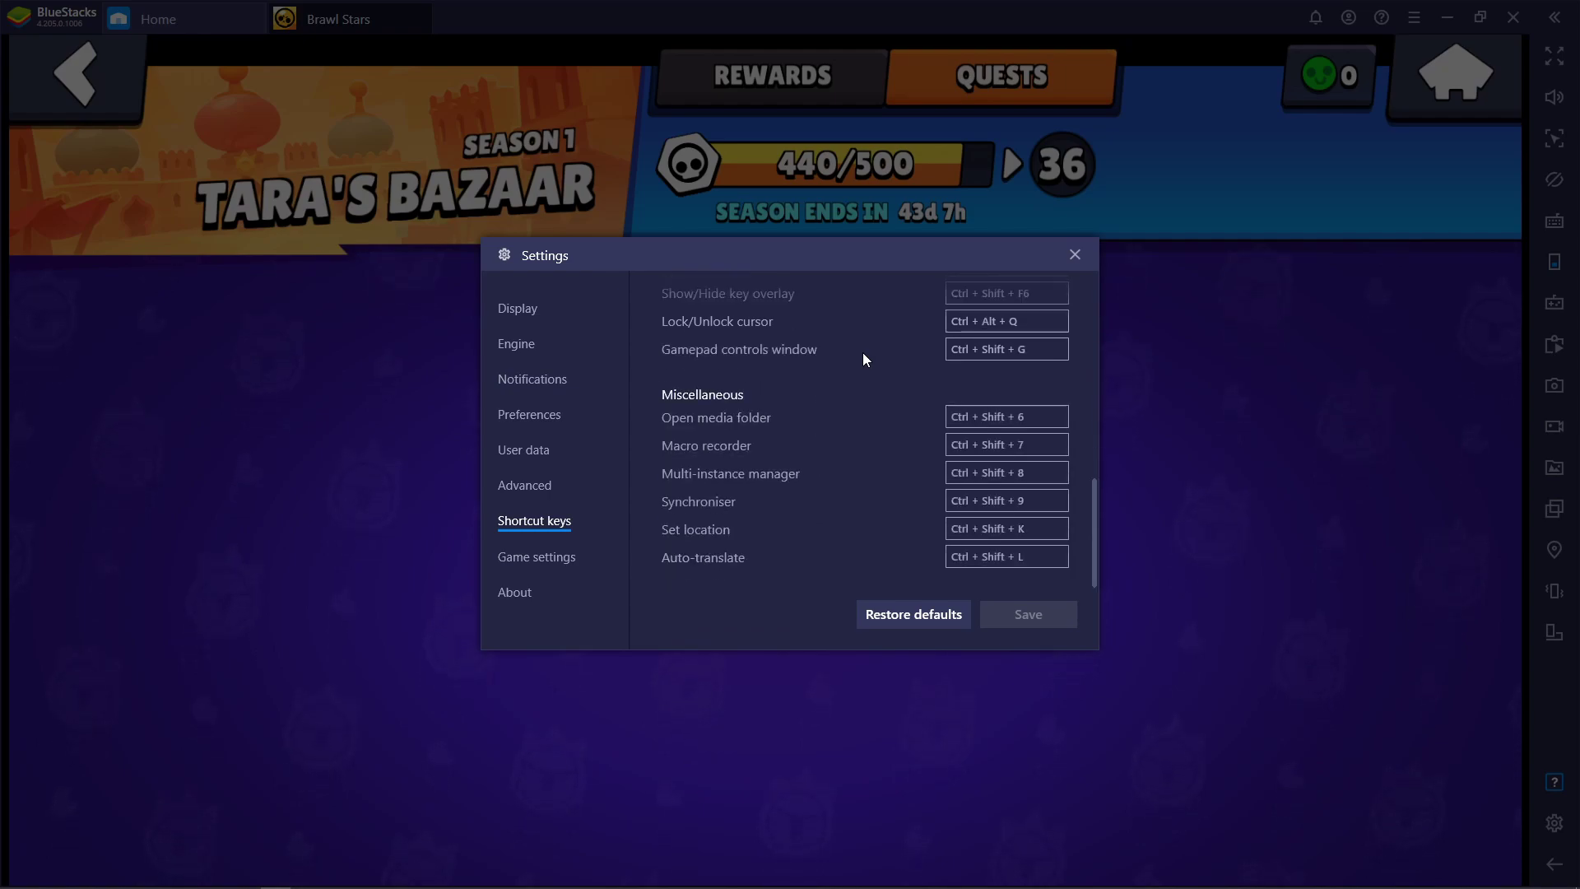
pyautogui.scroll(4, 863, 353)
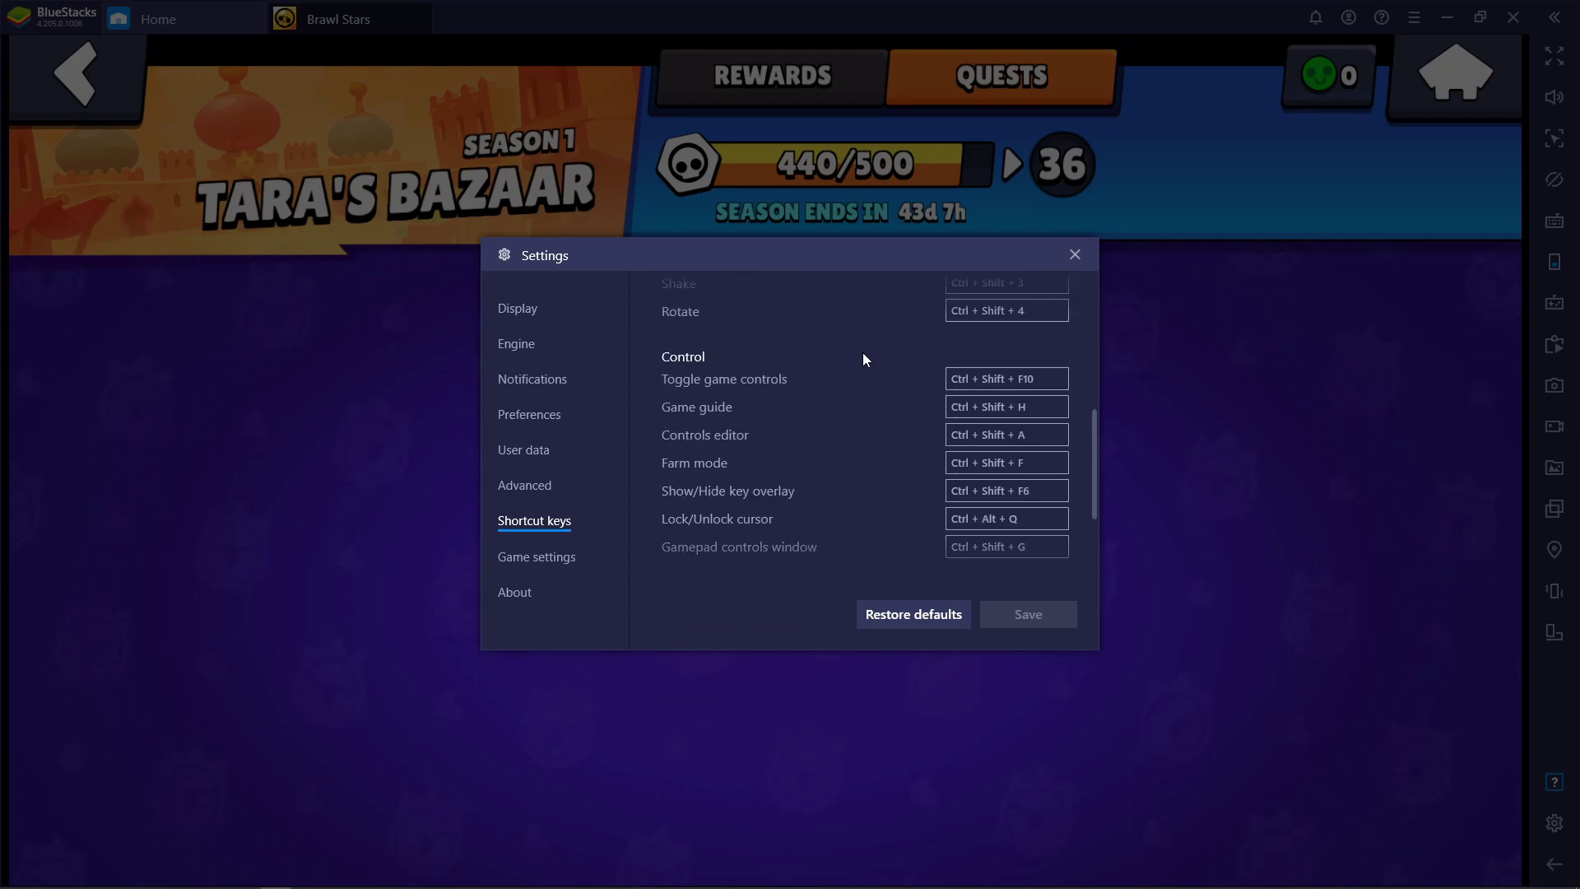
pyautogui.scroll(2, 862, 359)
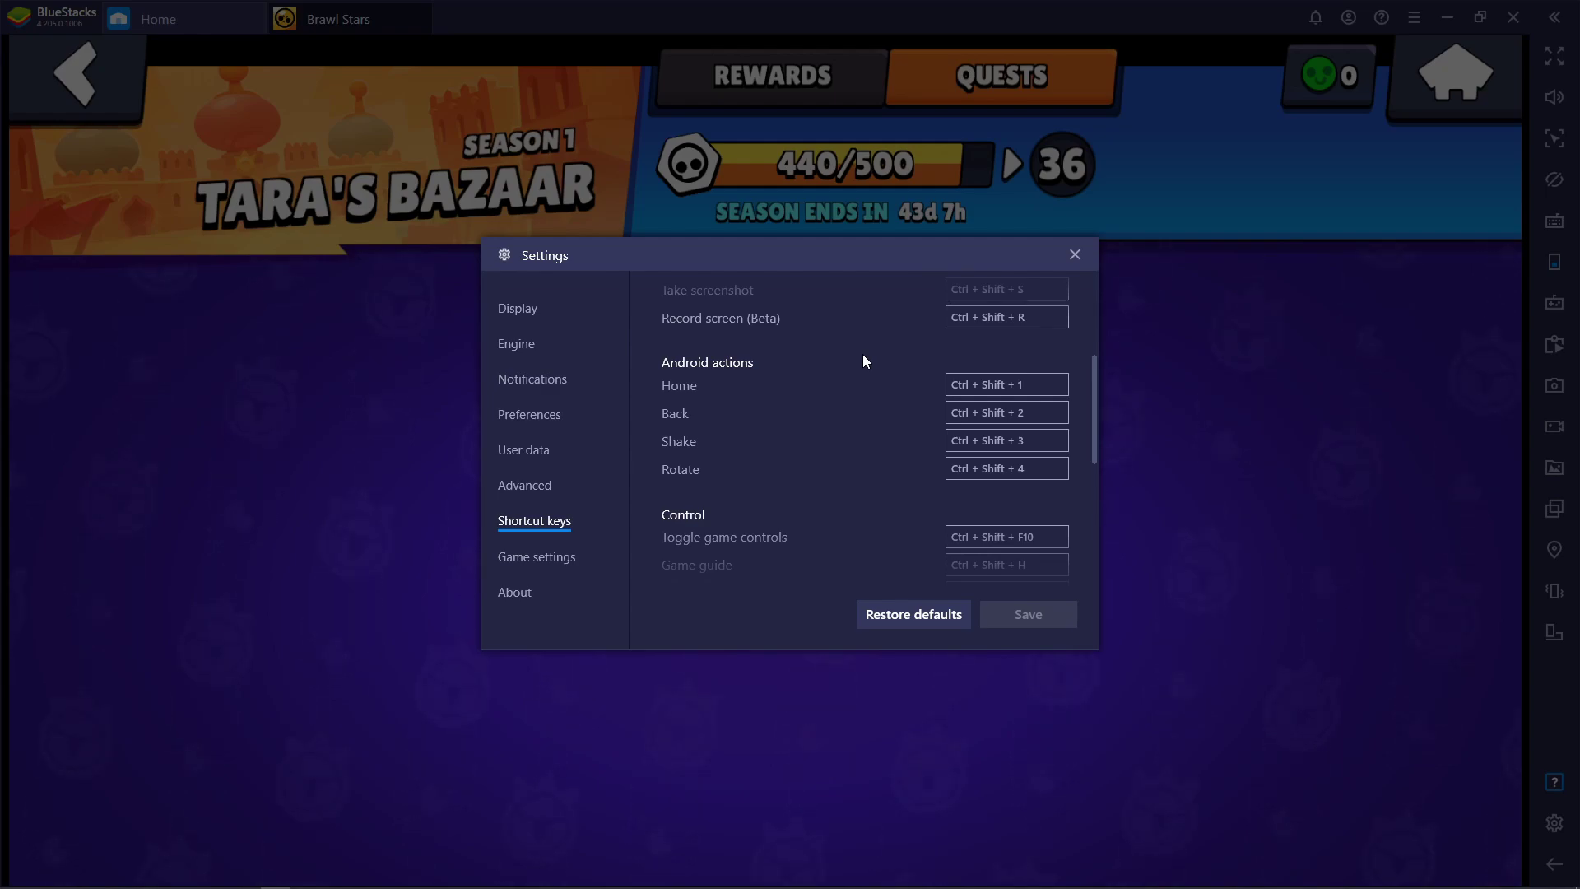
# Review the game settings for the cursor and Brawl Stars controls, and check for BlueStacks updates from the version information.
pyautogui.click(563, 559)
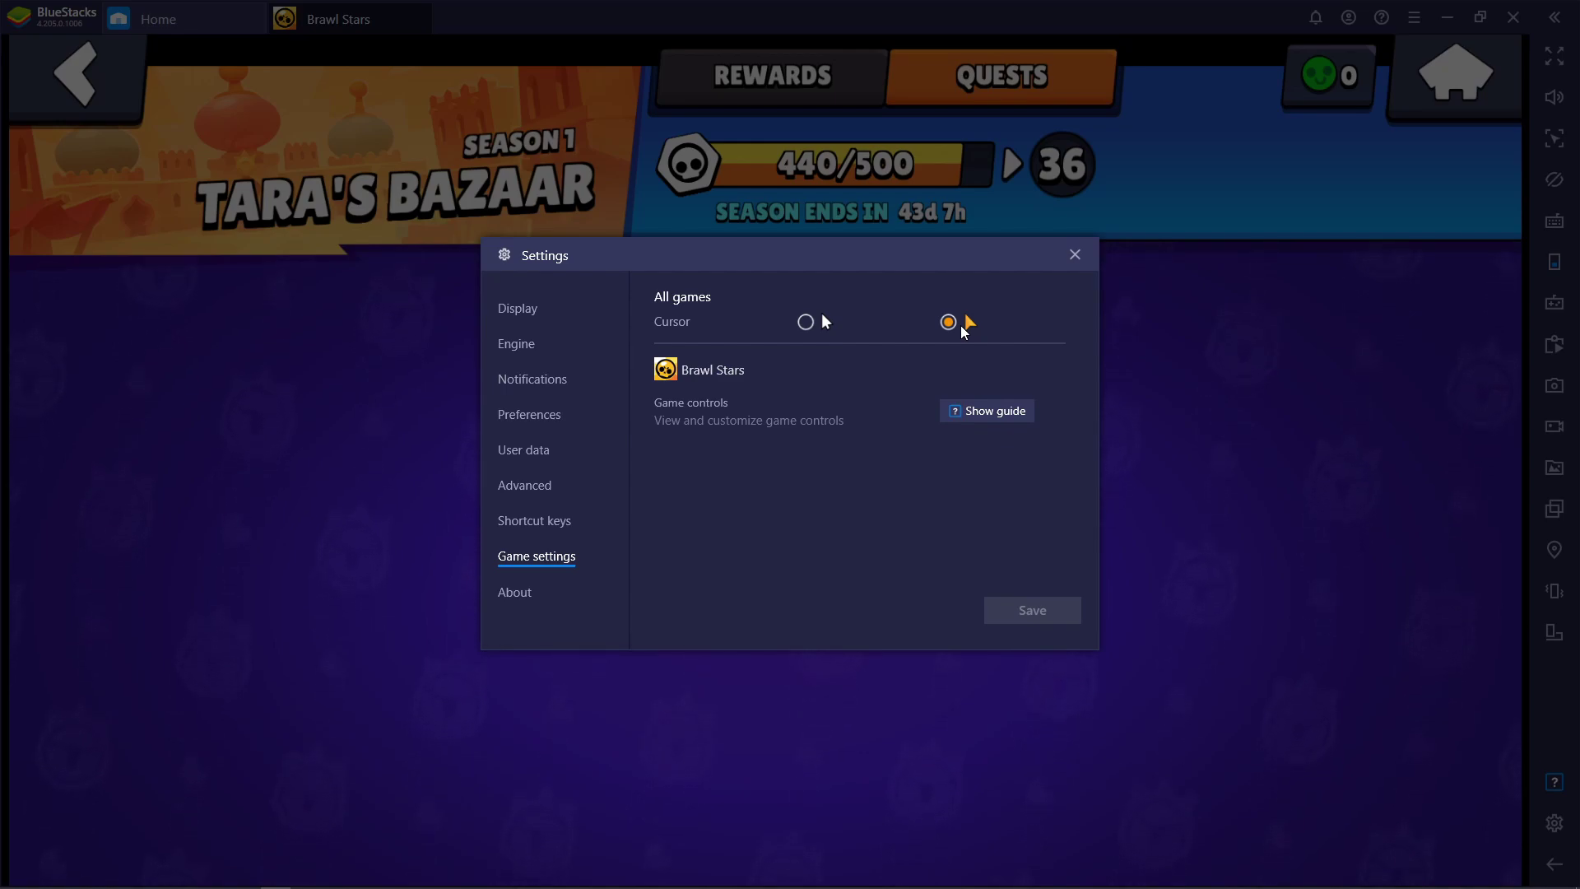
pyautogui.click(511, 598)
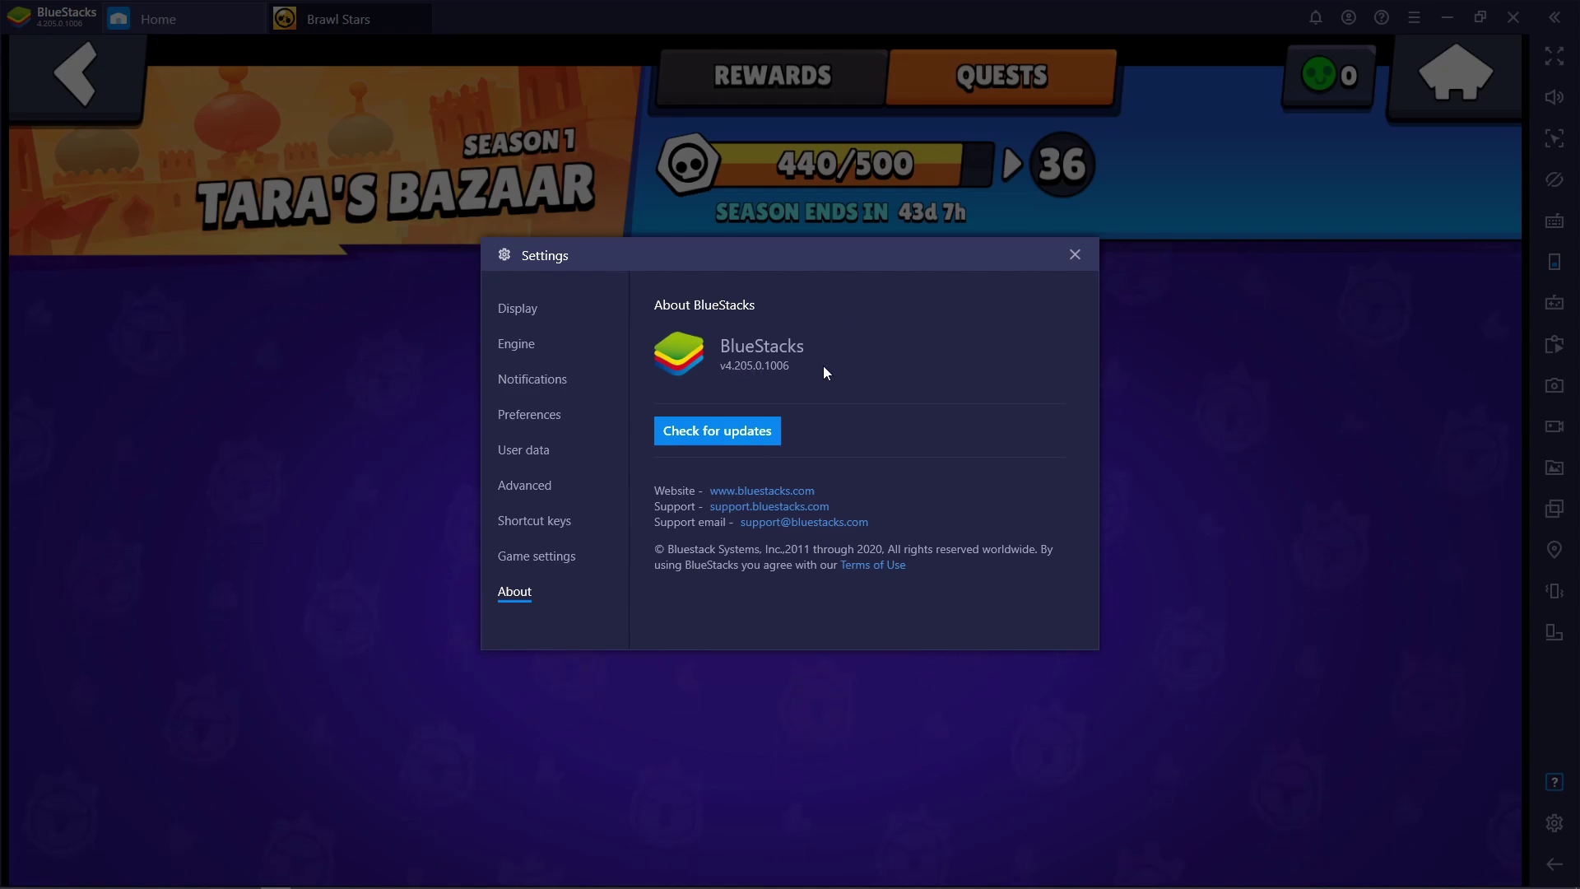
pyautogui.click(754, 433)
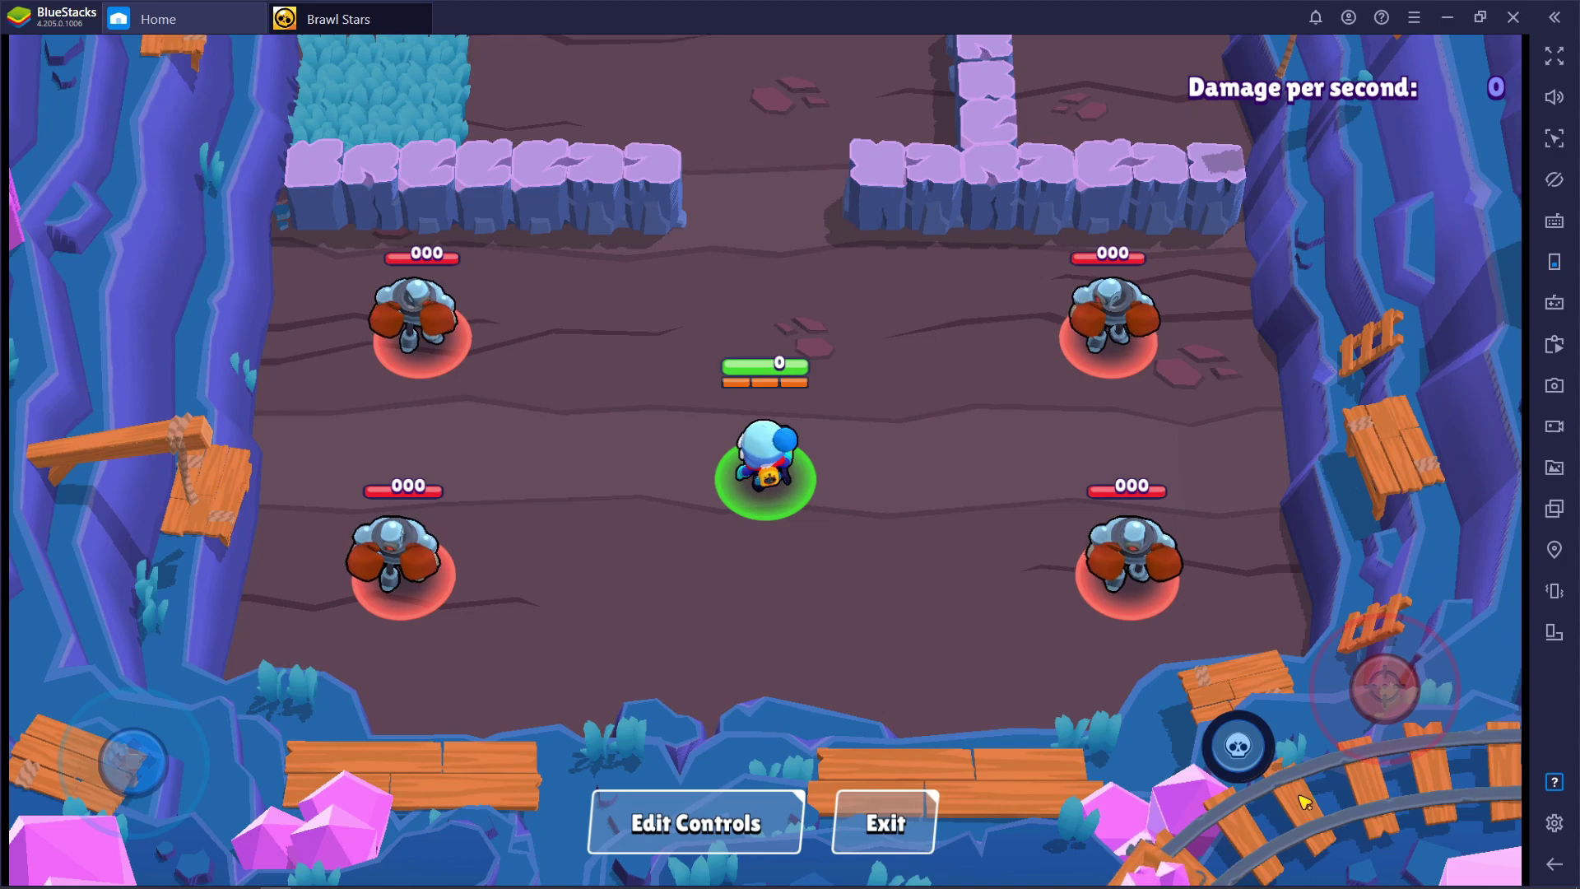
# Open the Brawl Stars controls guide and compare the gamepad bindings with the keyboard bindings of the Smart scheme.
pyautogui.click(1554, 786)
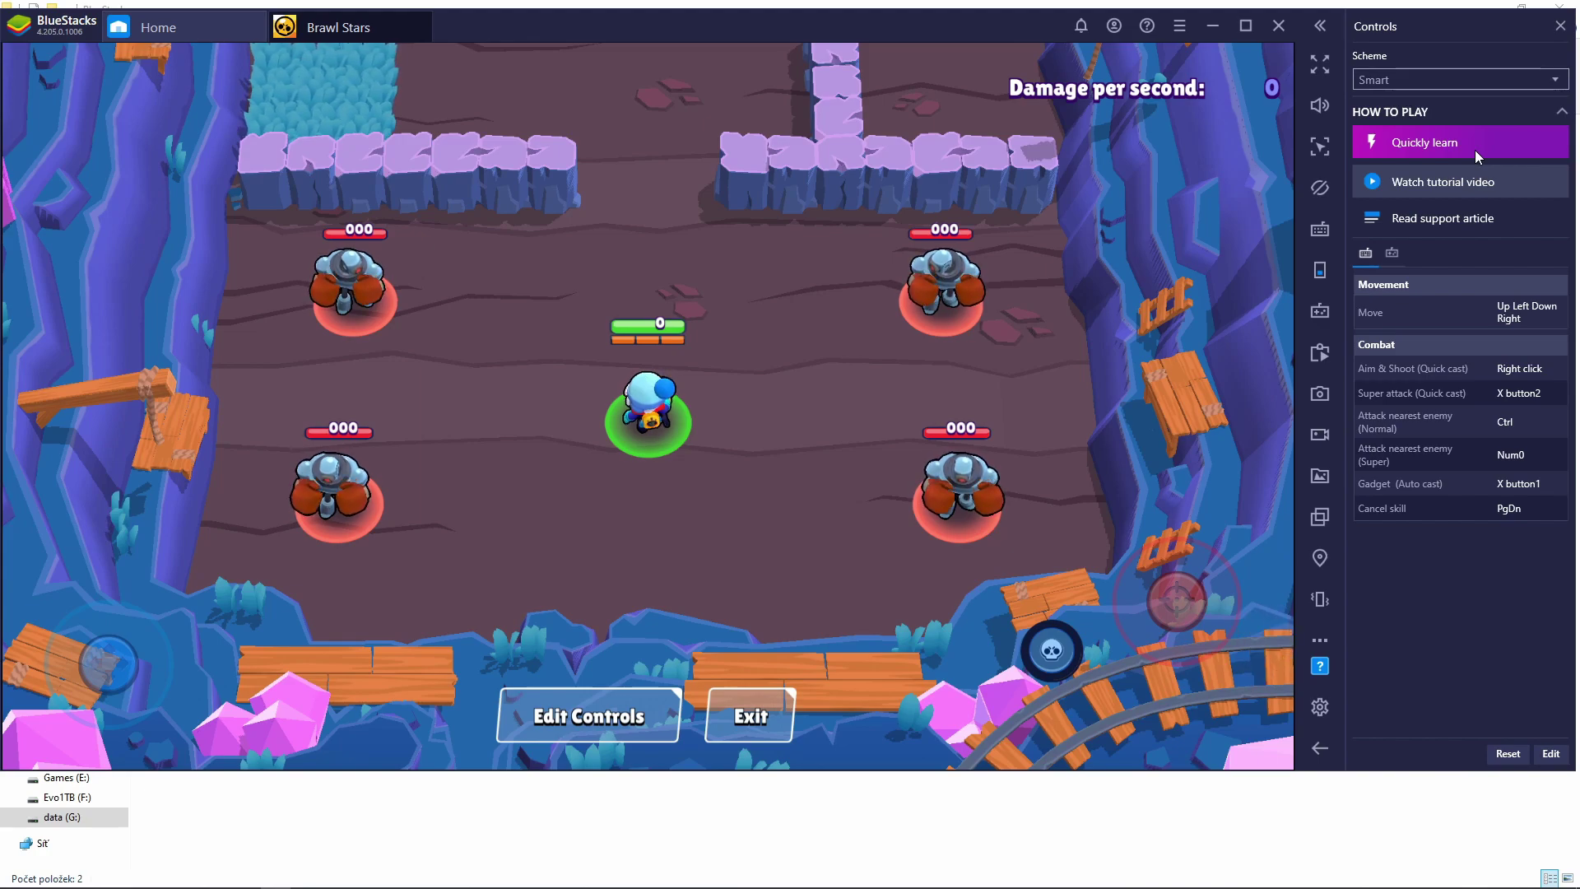
pyautogui.click(1390, 255)
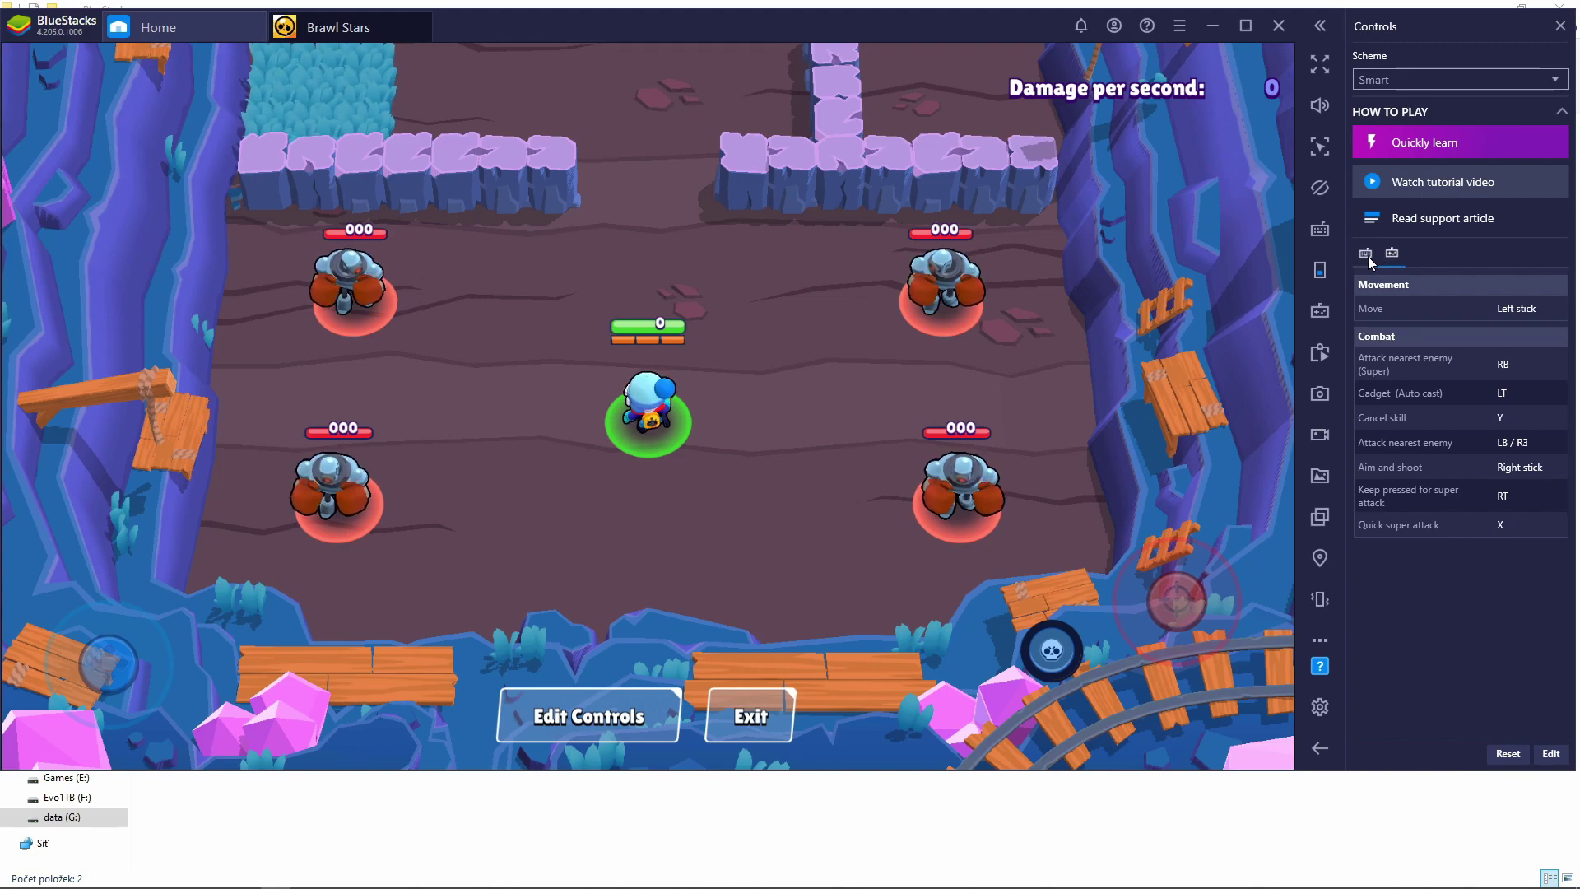
pyautogui.click(1366, 253)
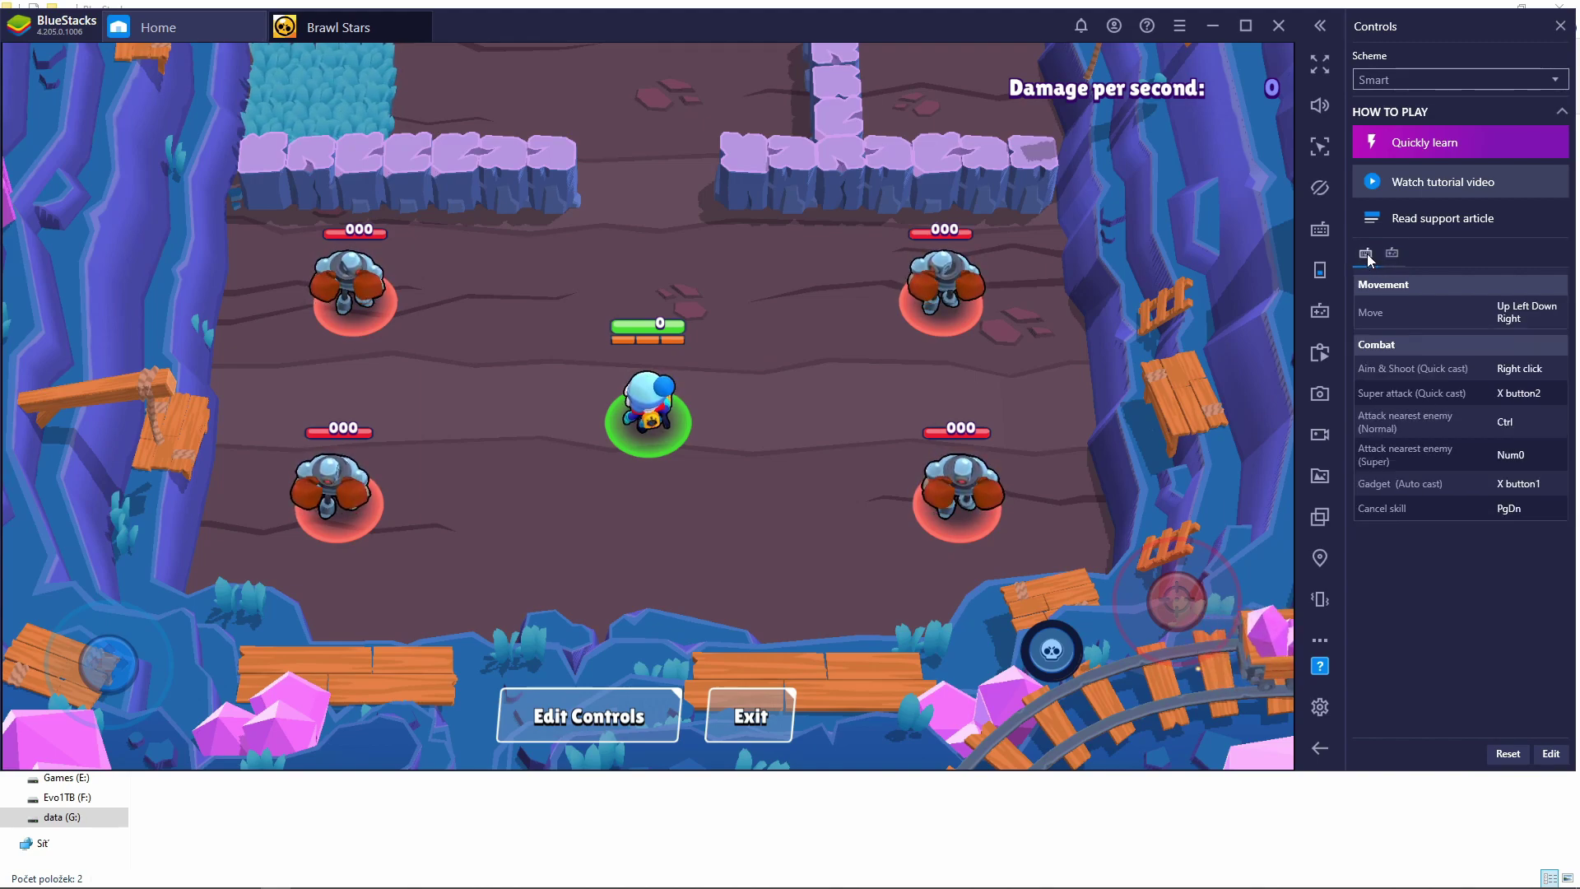